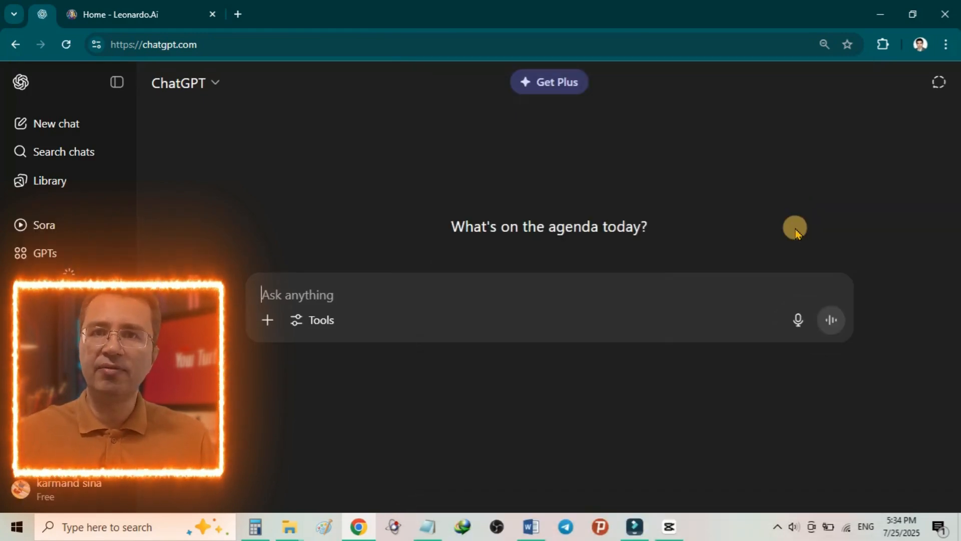
Step: Collapse the sidebar and ask in Persian for a professional English text-to-image prompt for a video background about becoming a YouTuber and creating YouTube content
click(115, 82)
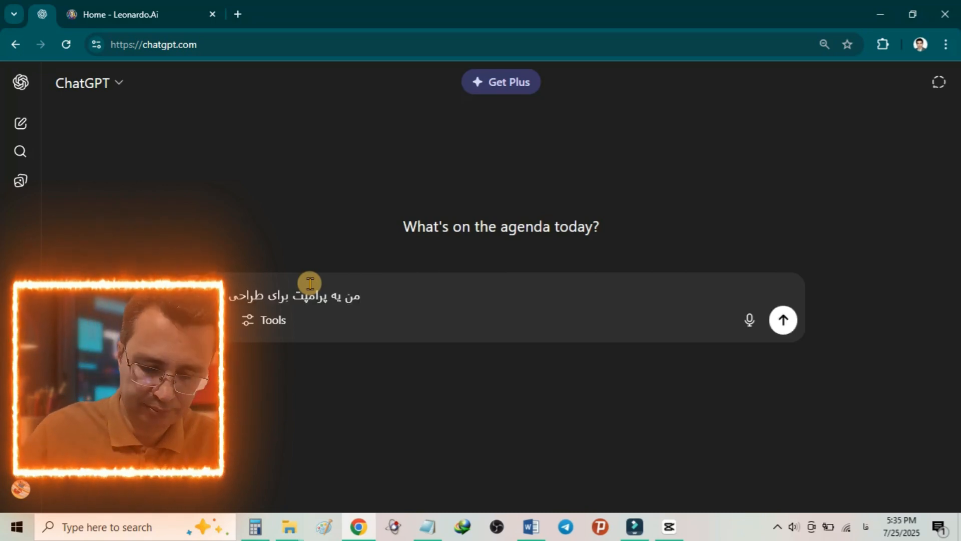
text(گر)
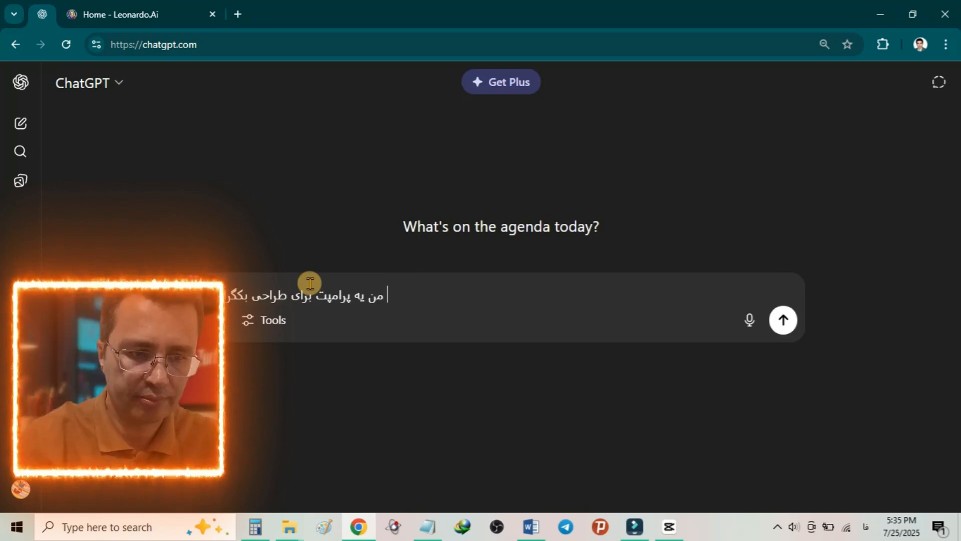
text(اند اند ویدیویی که در مو)
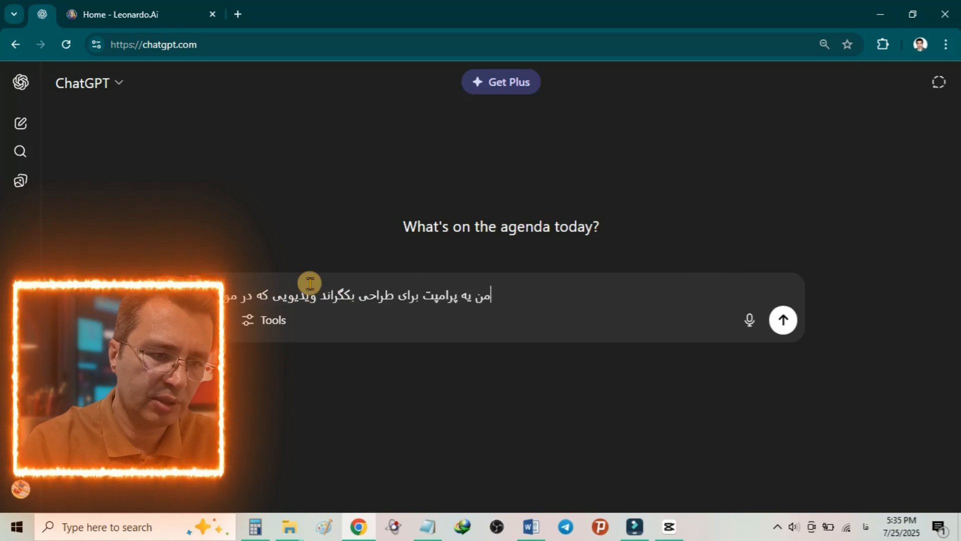
text(رد آم)
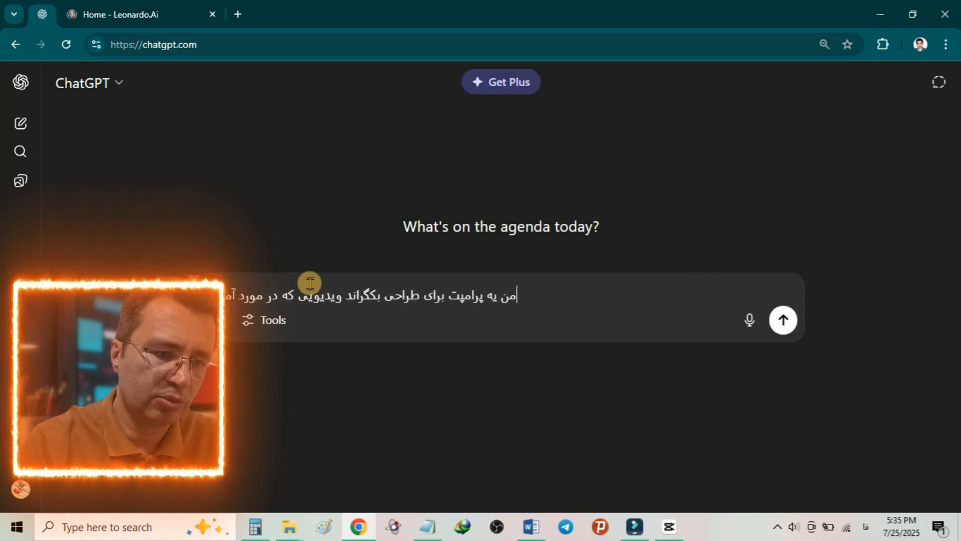
text(وزش یوتیو)
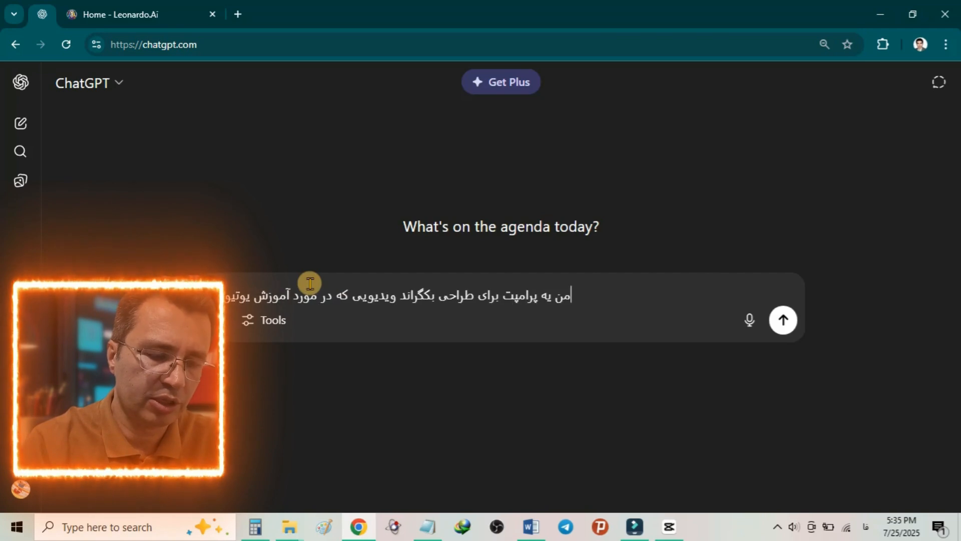
text(بر شدن و ت)
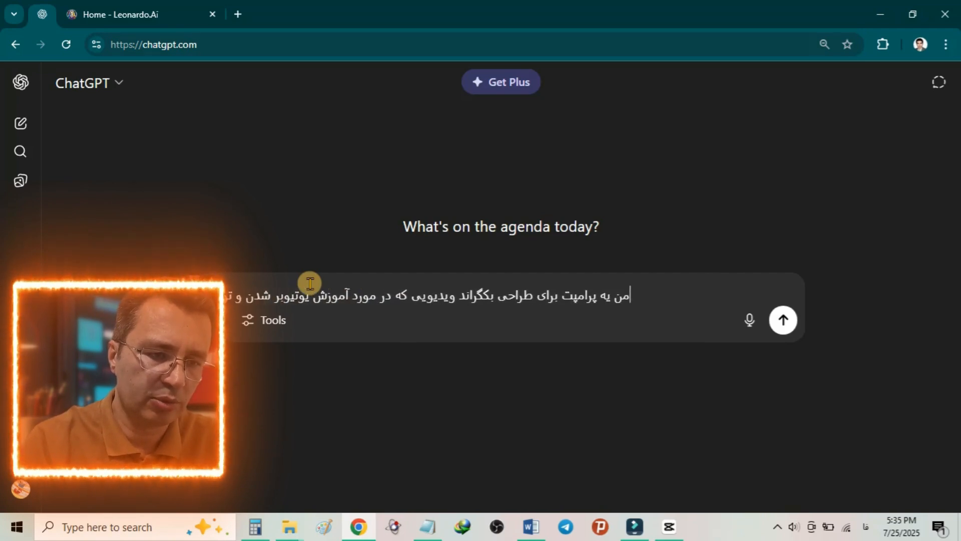
text(ولید محتوا ددر یو)
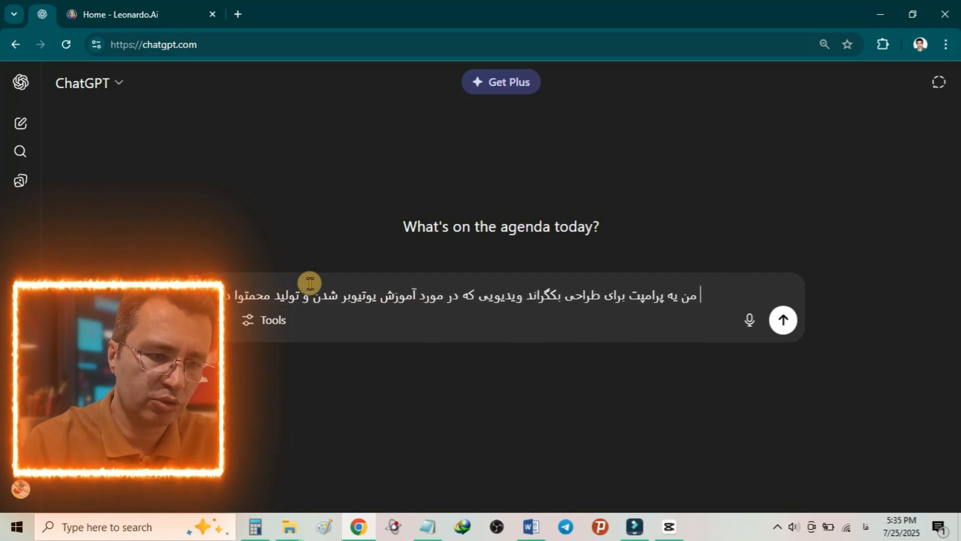
text(تیو)
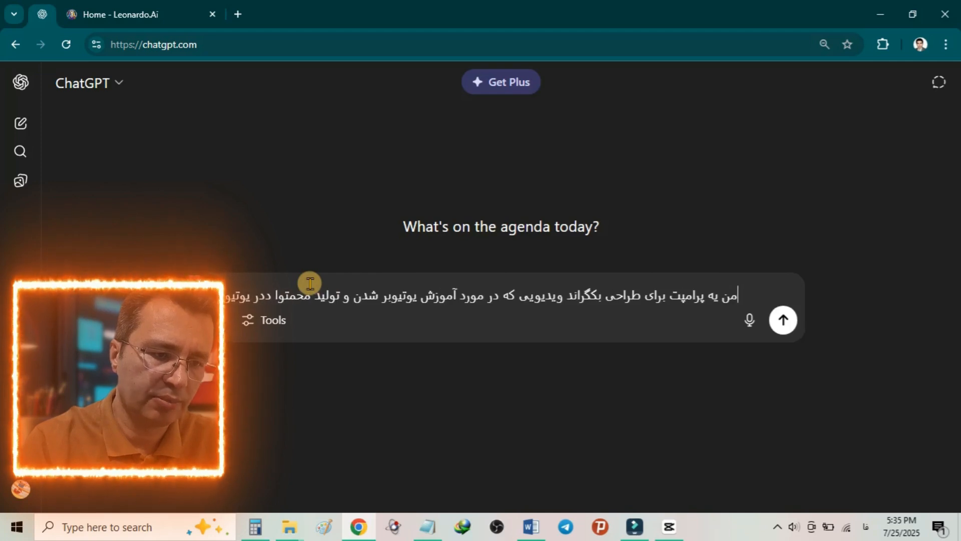
text(بر است می)
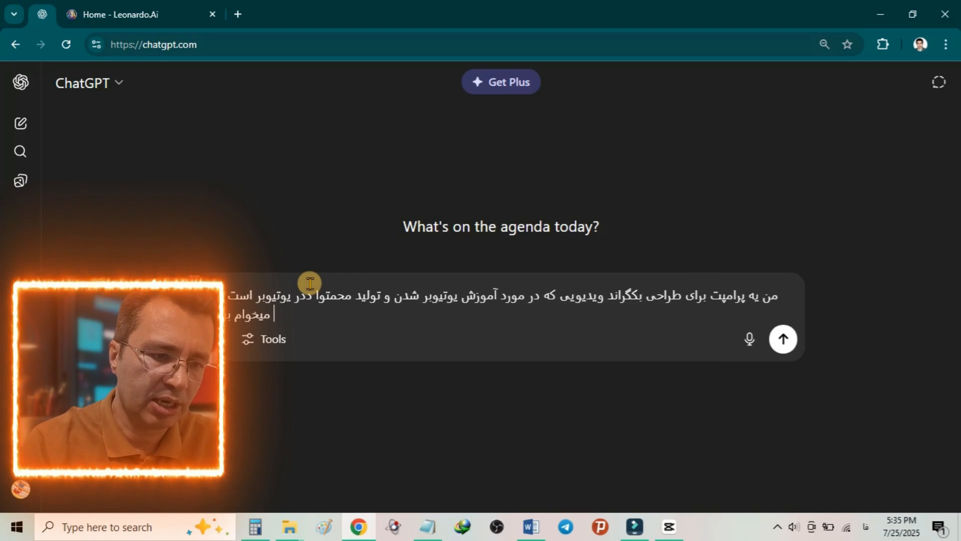
text(خوام بهم بدی حرفه ای و قا)
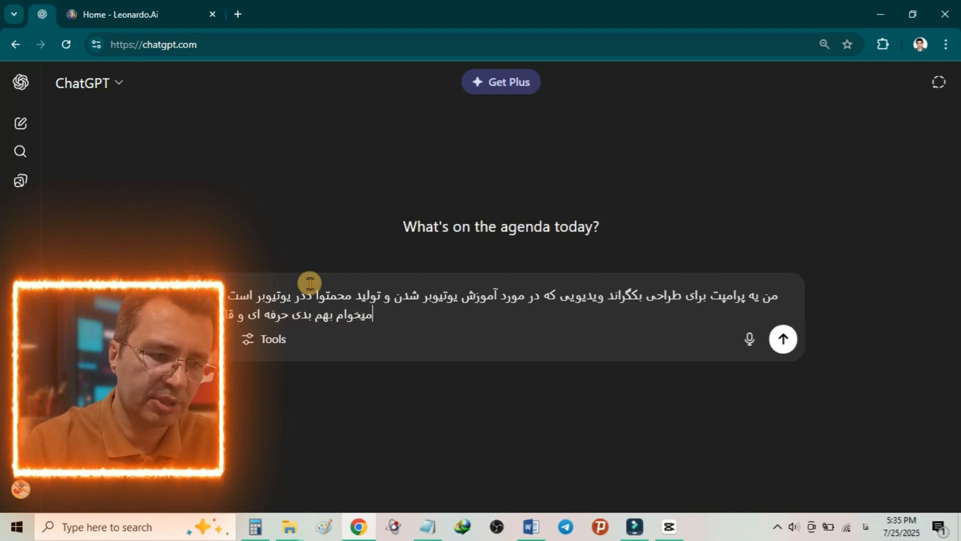
text(بل ف)
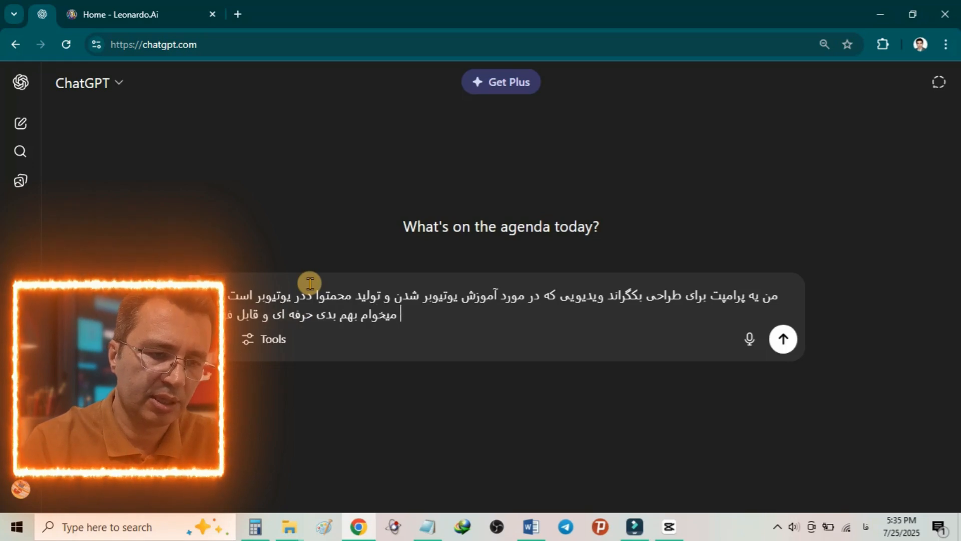
text(هم برای ا)
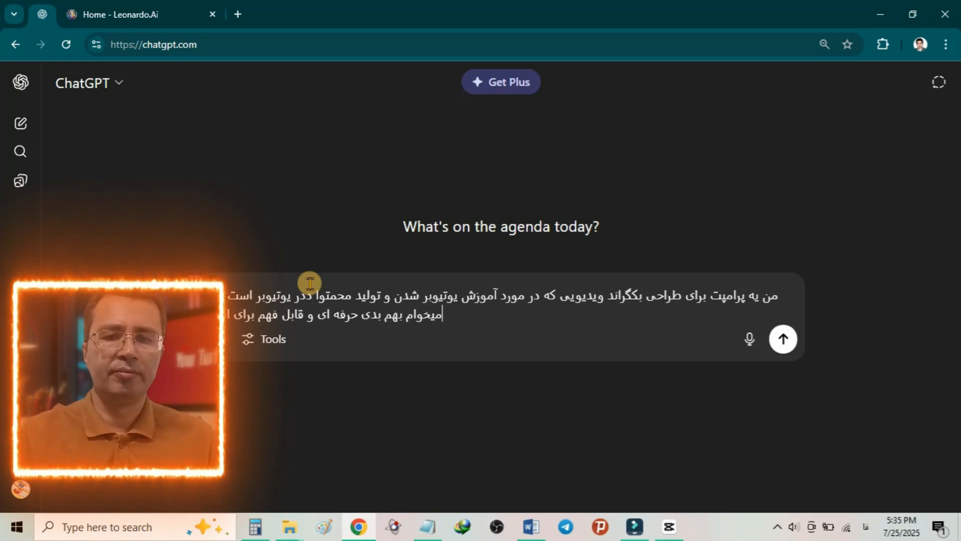
key(Return)
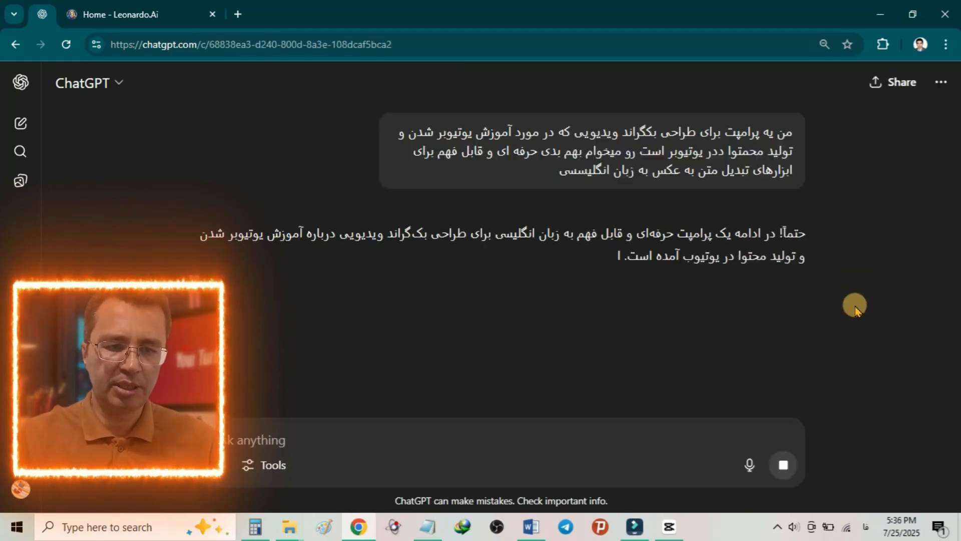
Step: Copy the full English prompt from the reply, from "A modern and dynamic background scene" through "ultra-realistic style"
scroll(841, 280, down, 2)
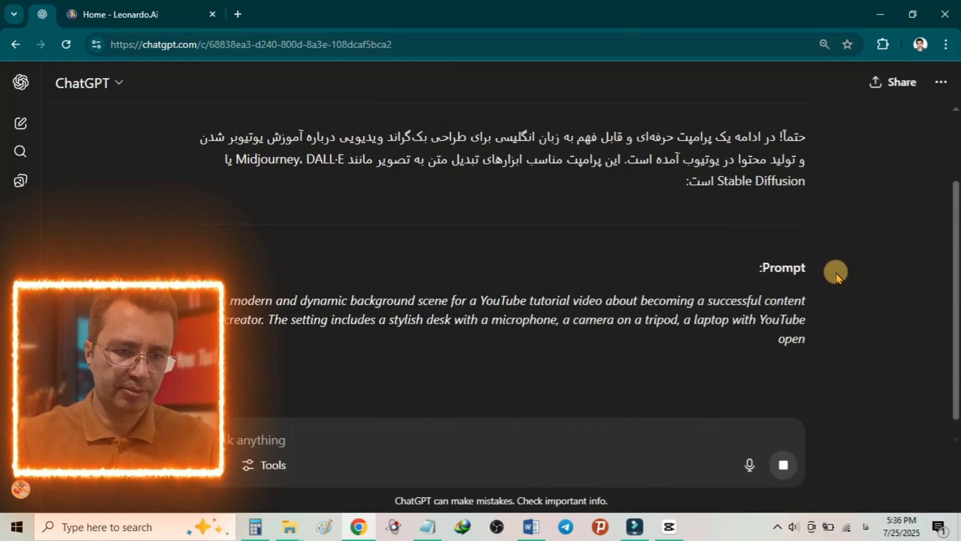
drag(223, 281, 503, 384)
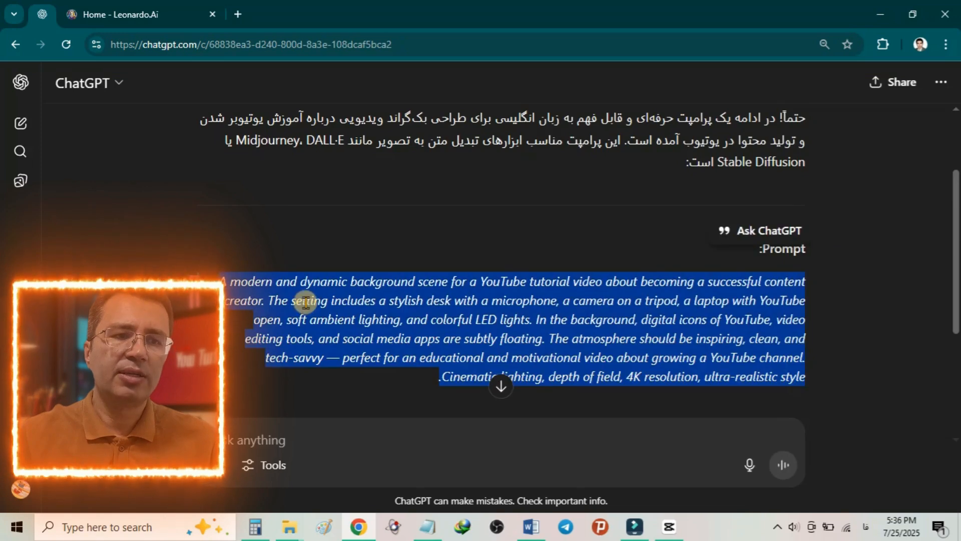
right_click(305, 300)
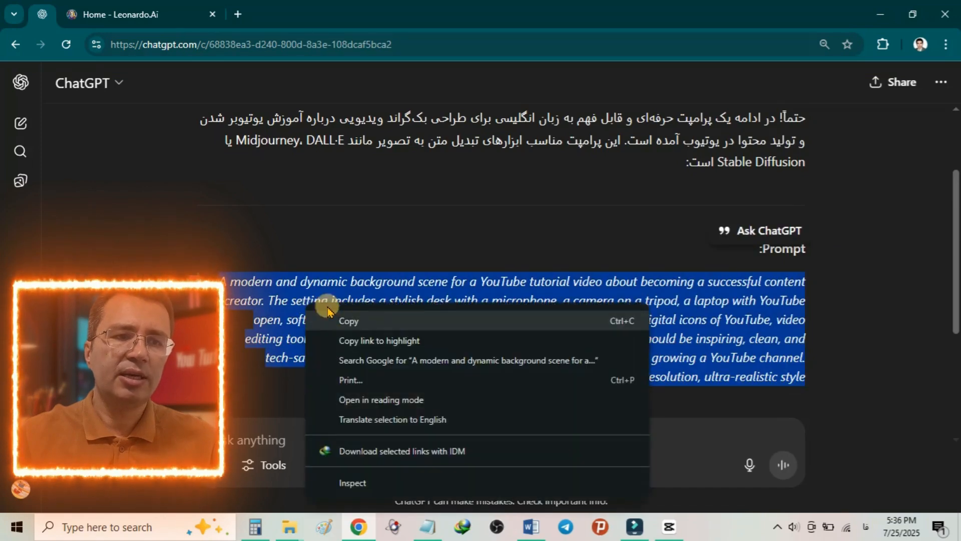
click(333, 319)
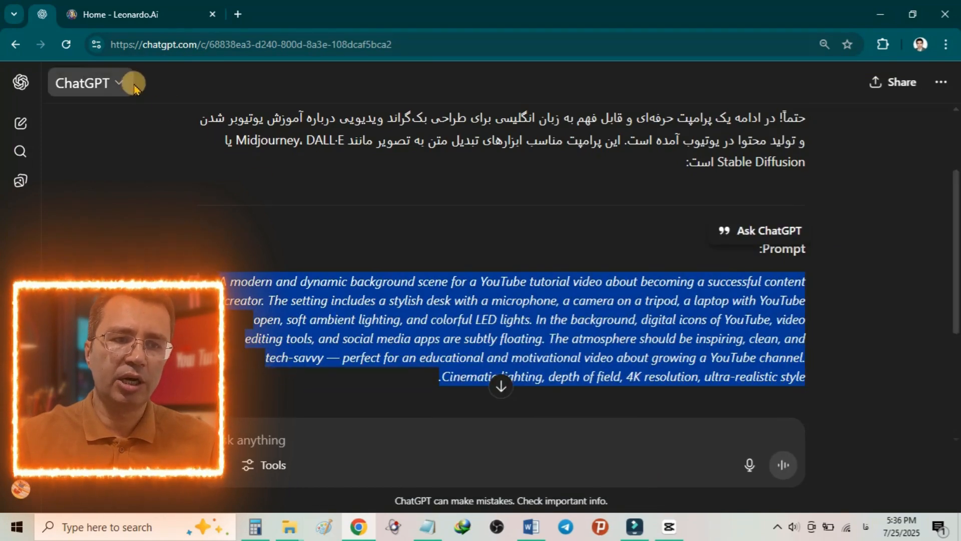
Step: Switch to Leonardo.Ai, leave the current account's home page and sign in through Get Started with a Google account
click(120, 15)
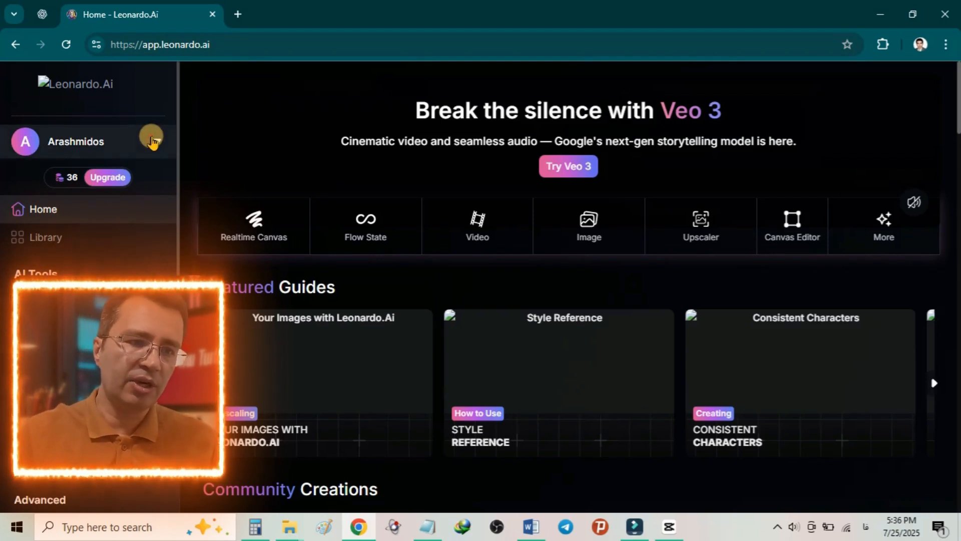
click(153, 142)
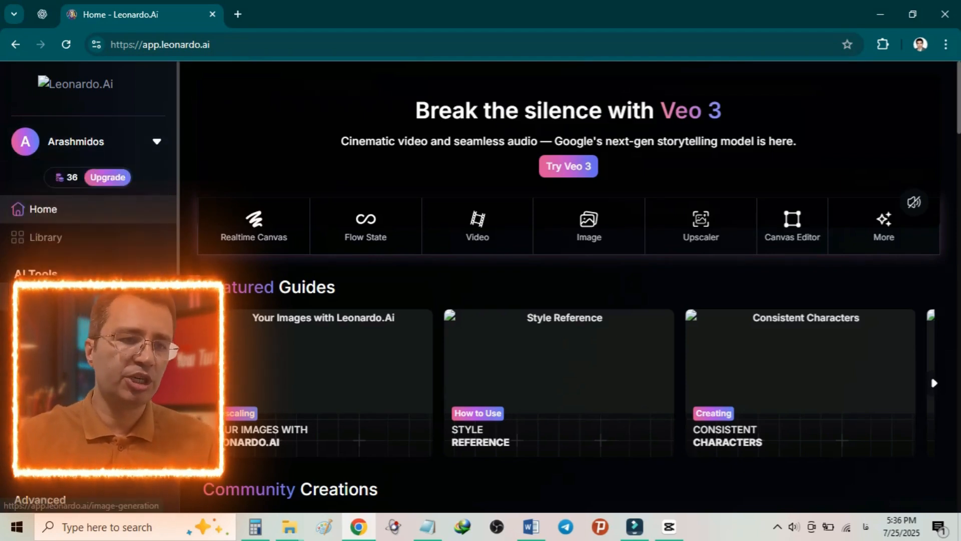
click(67, 45)
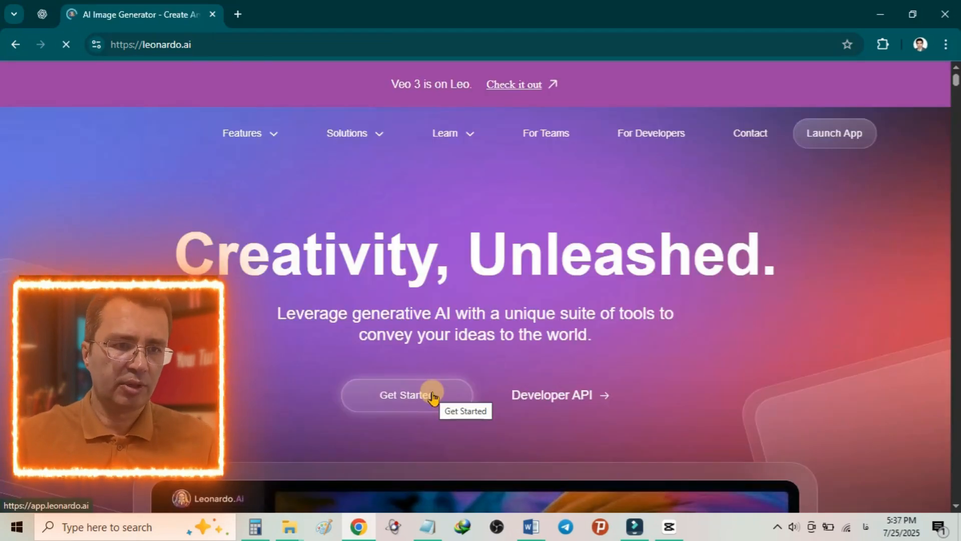
click(393, 396)
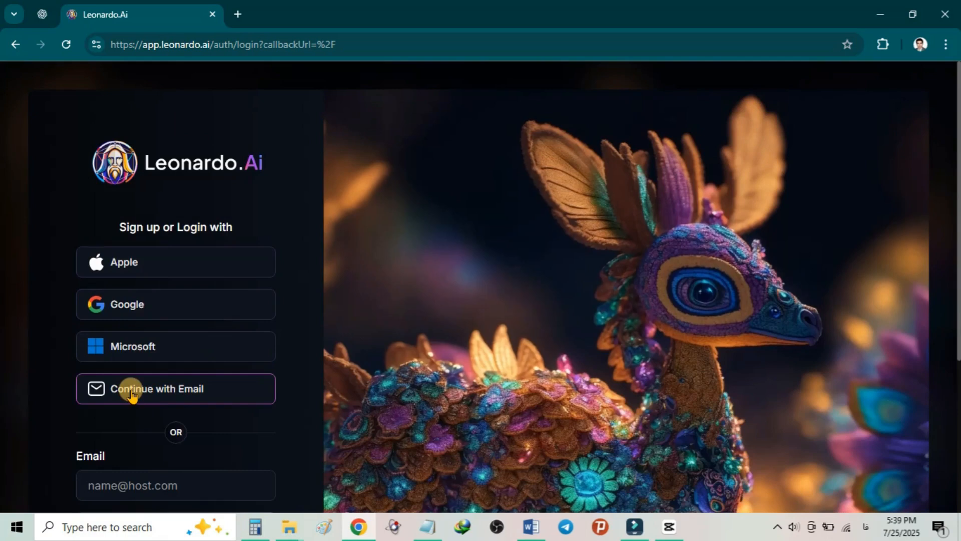
click(144, 303)
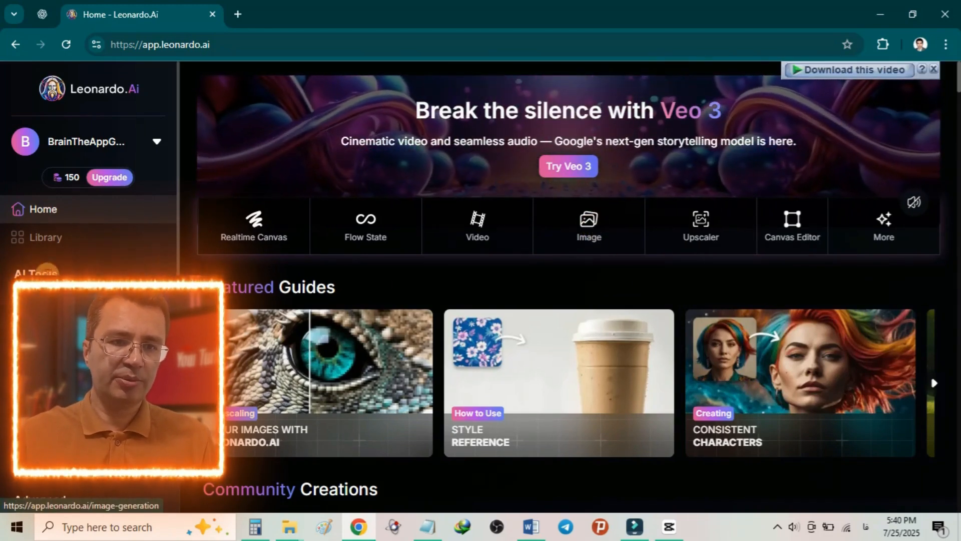
Step: Open the image generator, paste the copied prompt and remove the blank line at its start
click(45, 299)
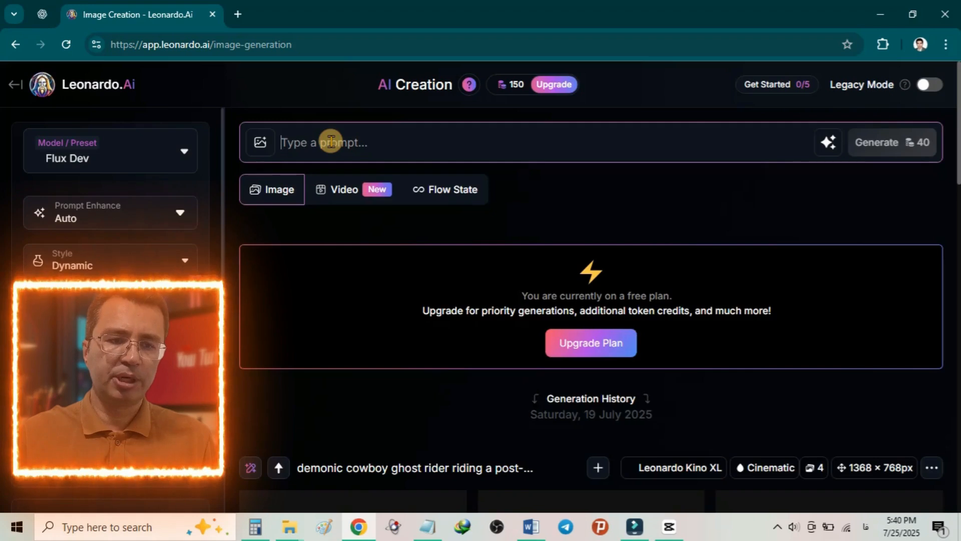
key(ctrl+v)
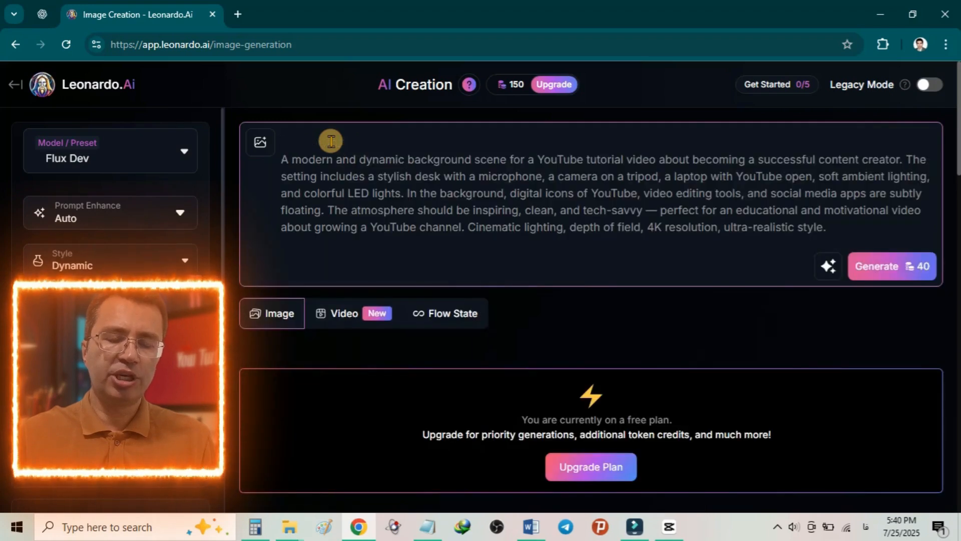
click(324, 136)
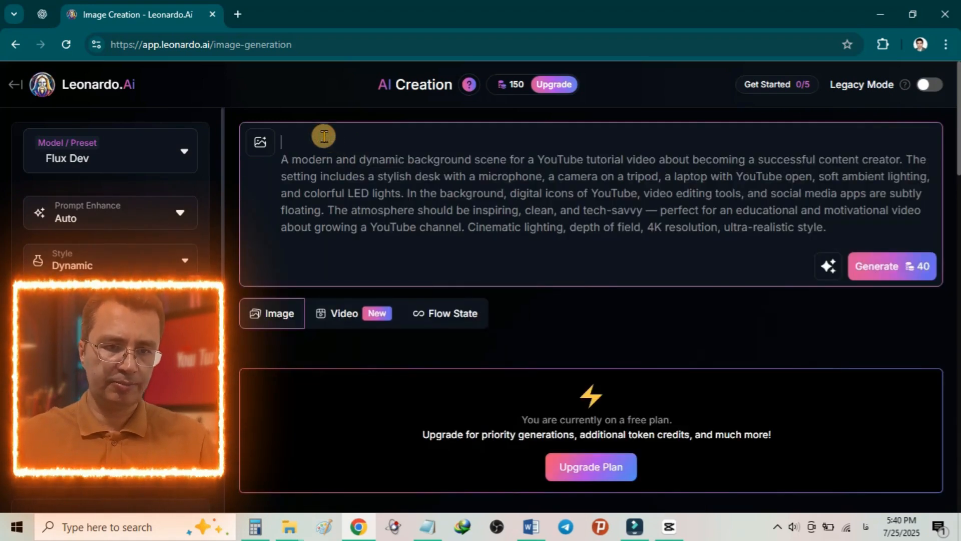
key(Delete)
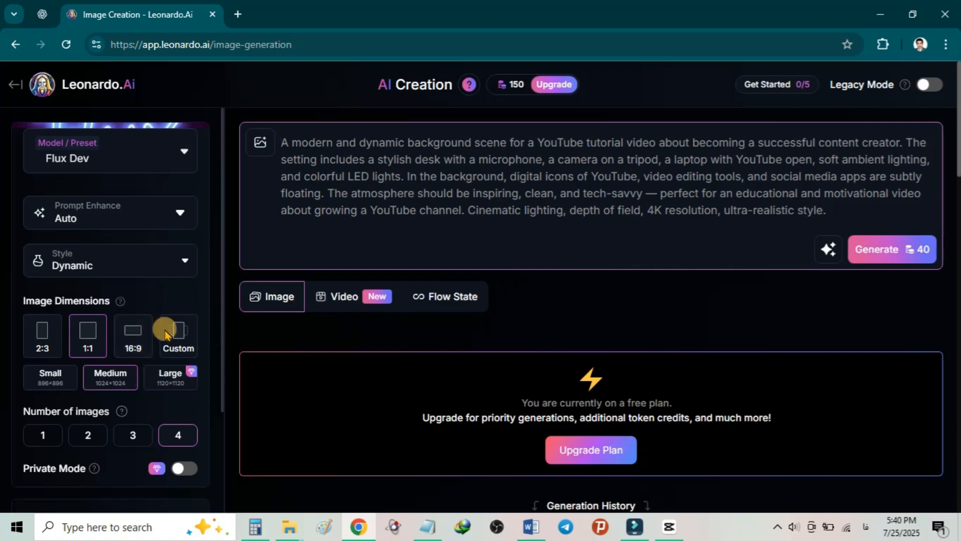
Step: Review the custom image dimension presets, set the aspect ratio to 16:9 and close the dimension options
click(184, 345)
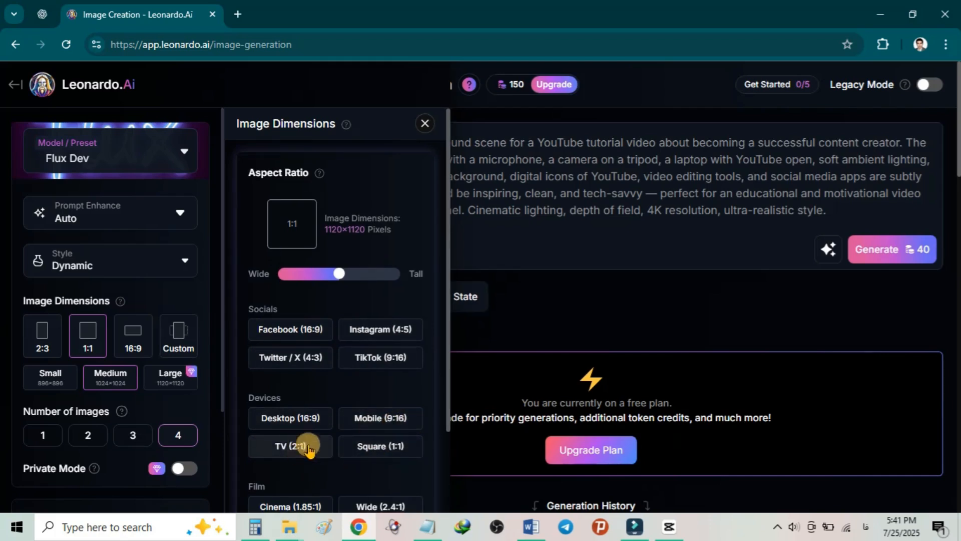
scroll(306, 456, down, 1)
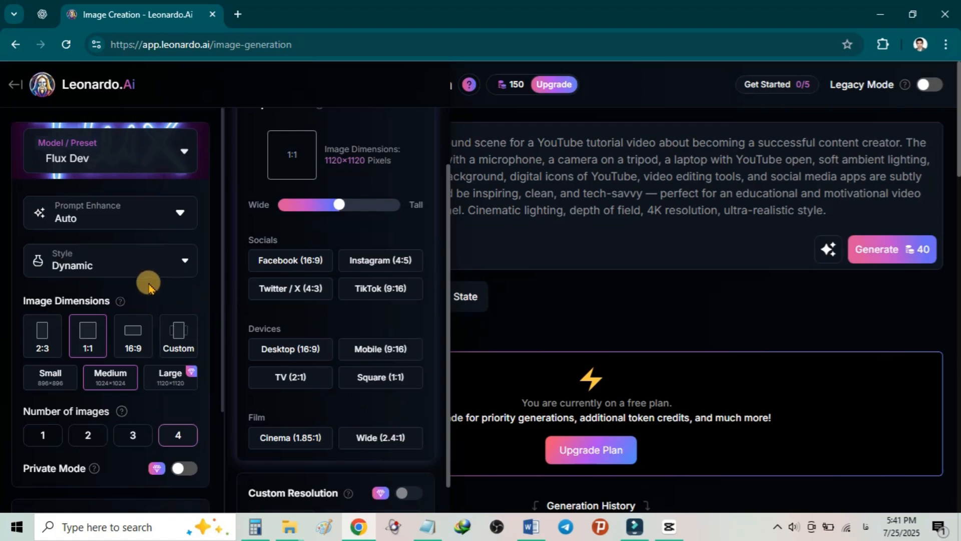
click(138, 335)
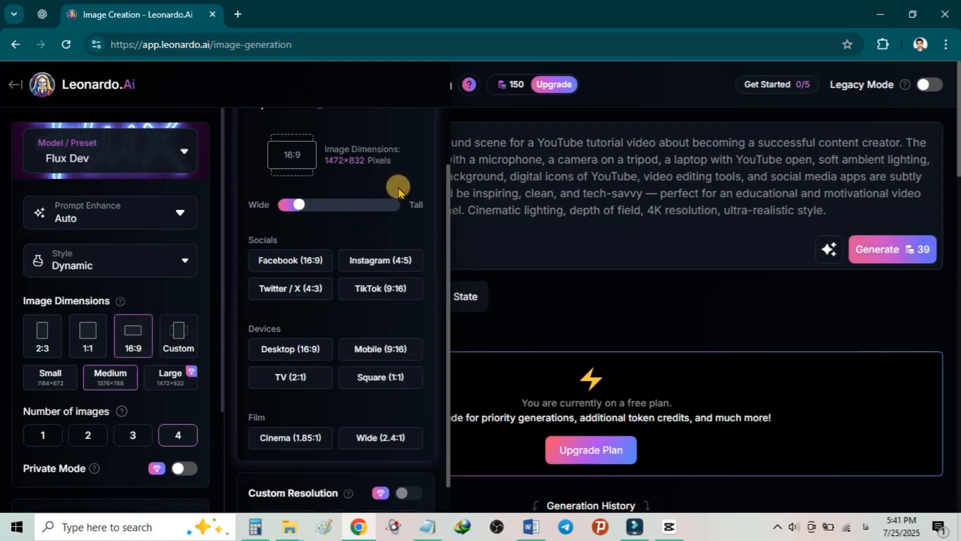
click(509, 318)
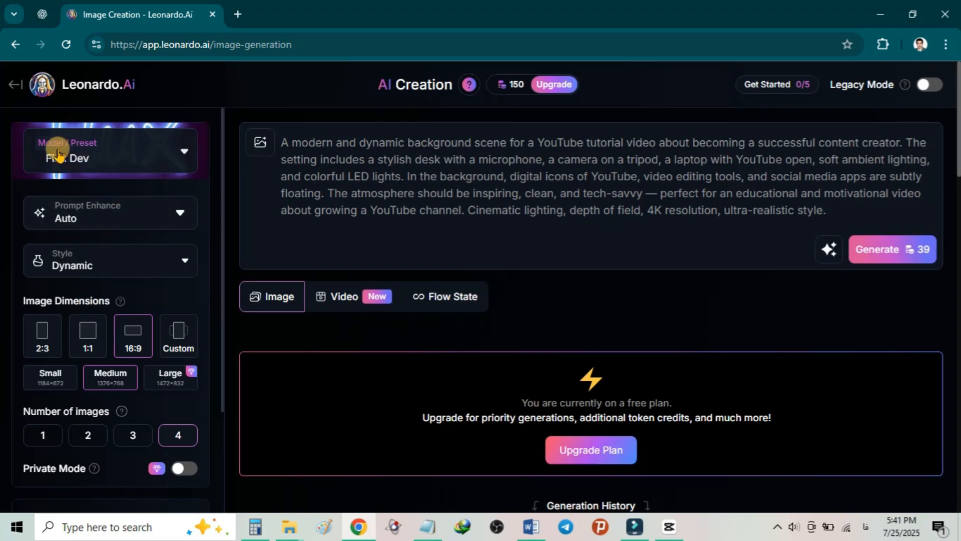
Step: Choose Cinematic Kino as the generation model from the featured models and presets
click(138, 153)
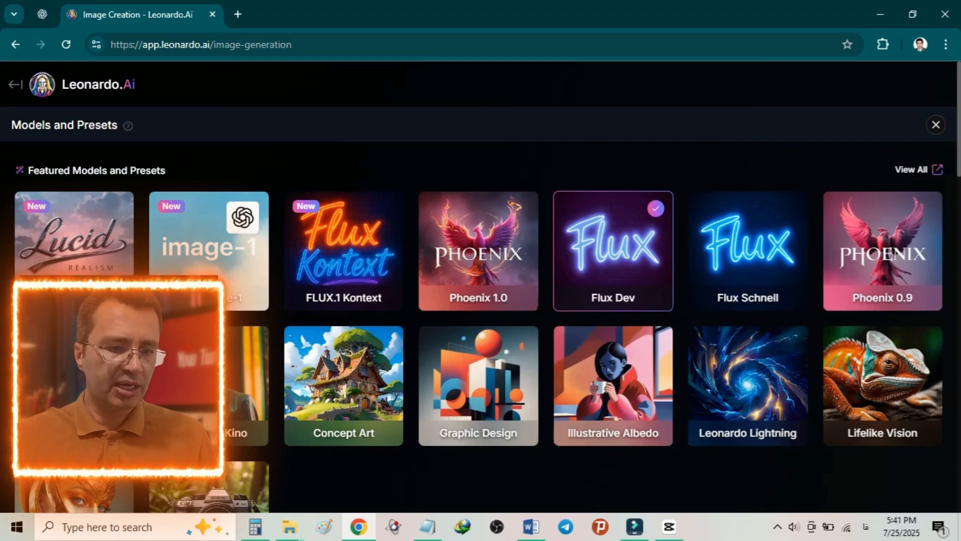
scroll(881, 300, down, 2)
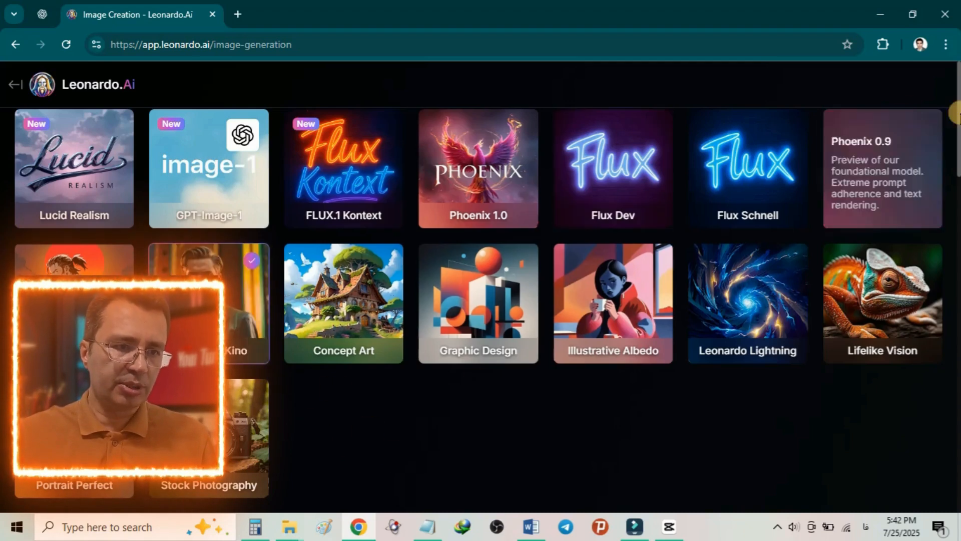
scroll(950, 146, up, 2)
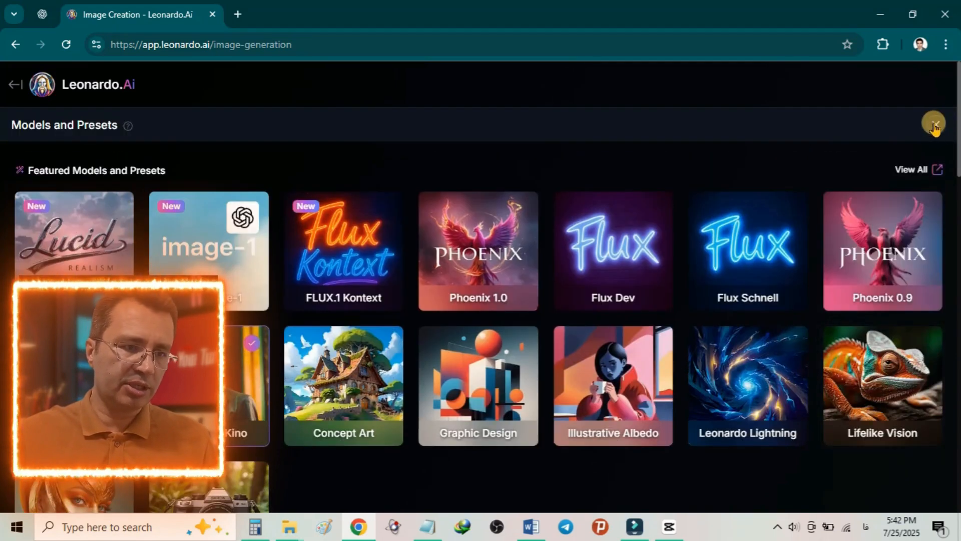
click(935, 126)
Step: Set the image style to Minimalist
click(145, 219)
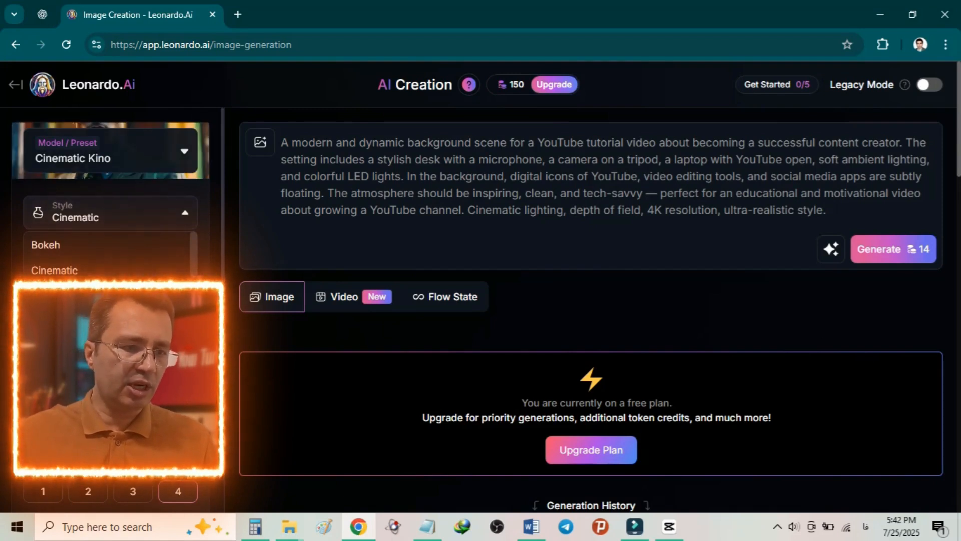
scroll(108, 256, down, 3)
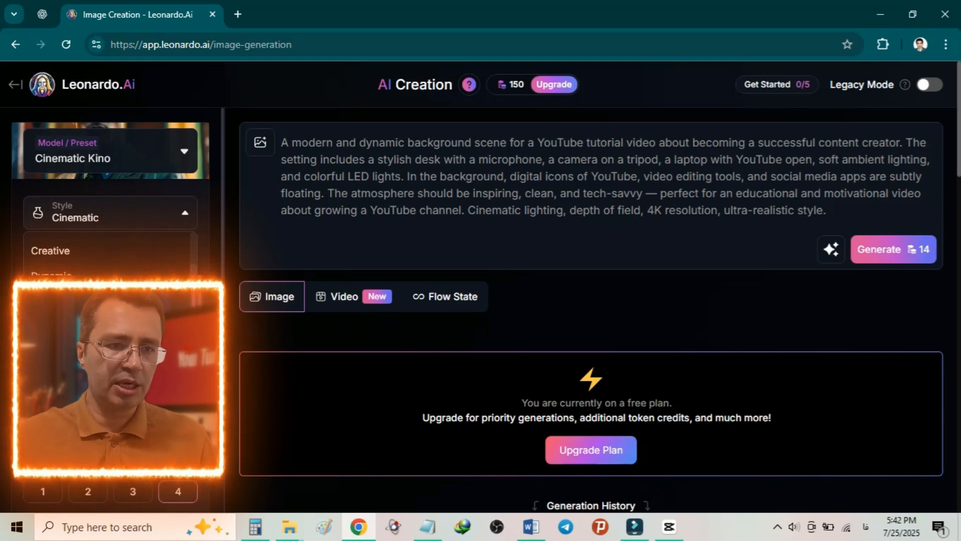
click(62, 455)
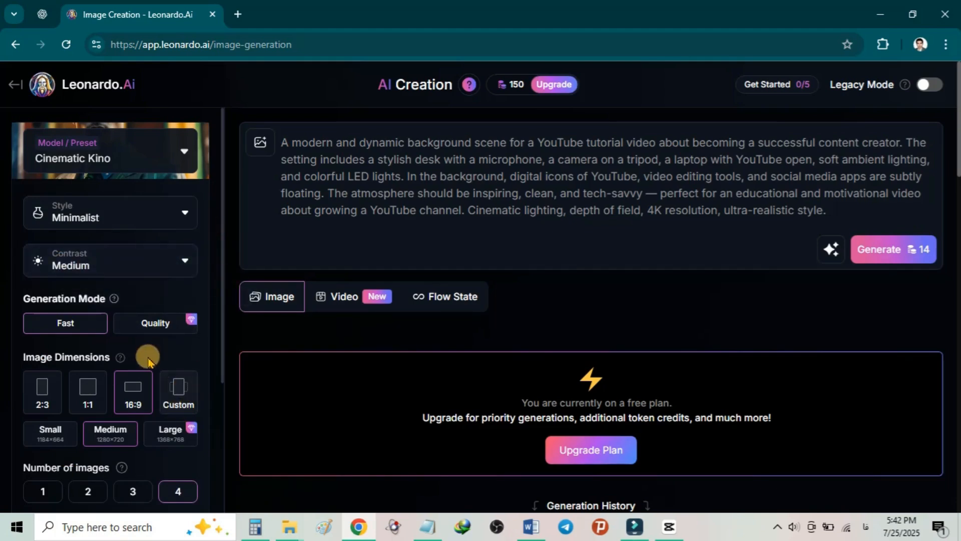
Step: Review the remaining generation settings and generate four images from the prompt
scroll(86, 422, down, 3)
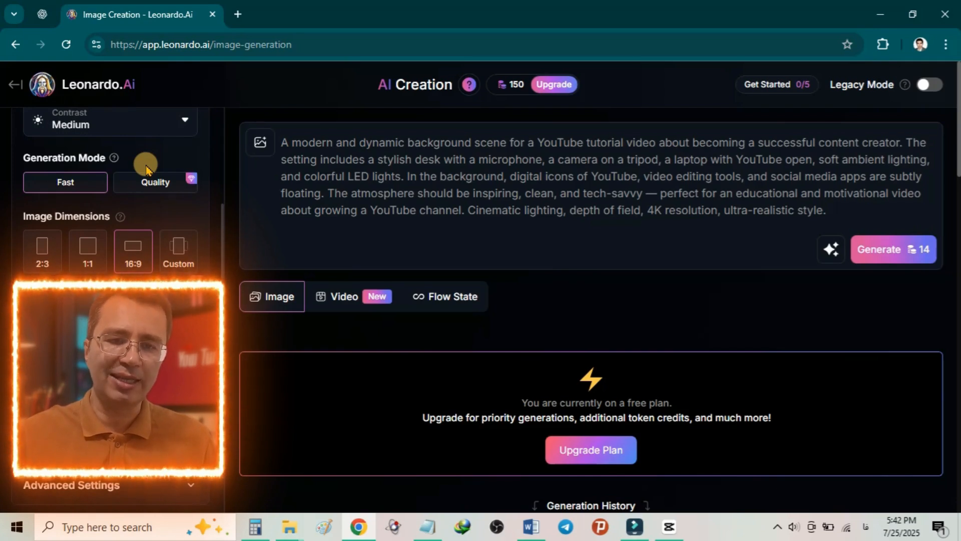
mouse_move(500, 91)
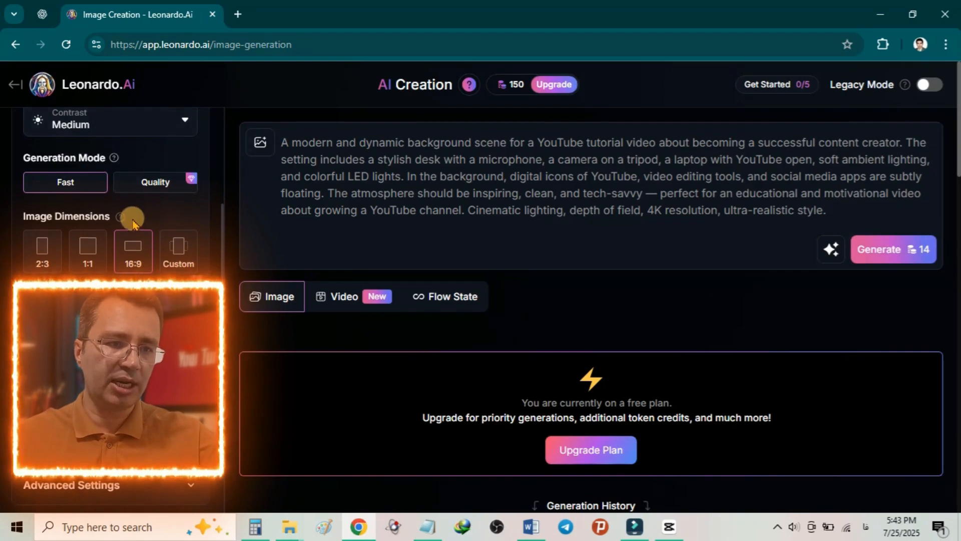
scroll(150, 260, up, 3)
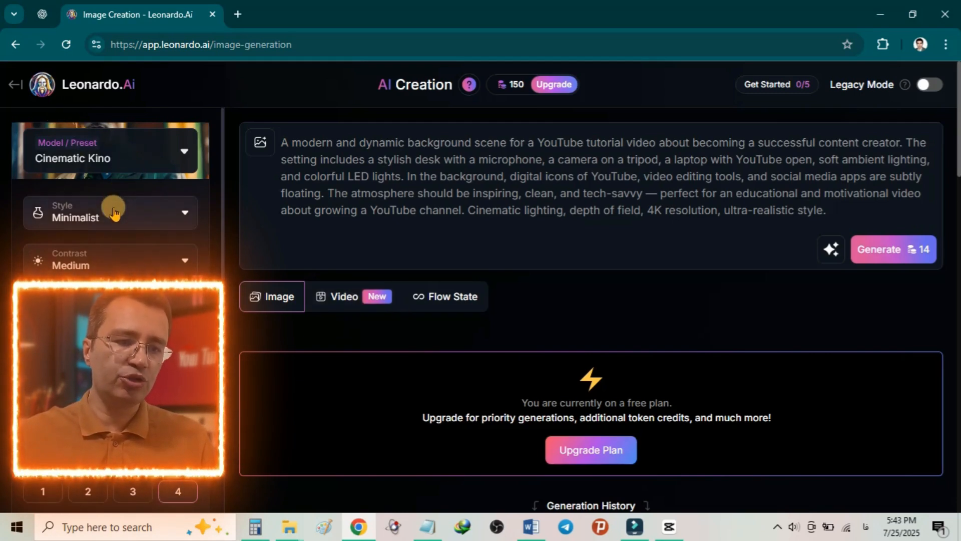
click(881, 260)
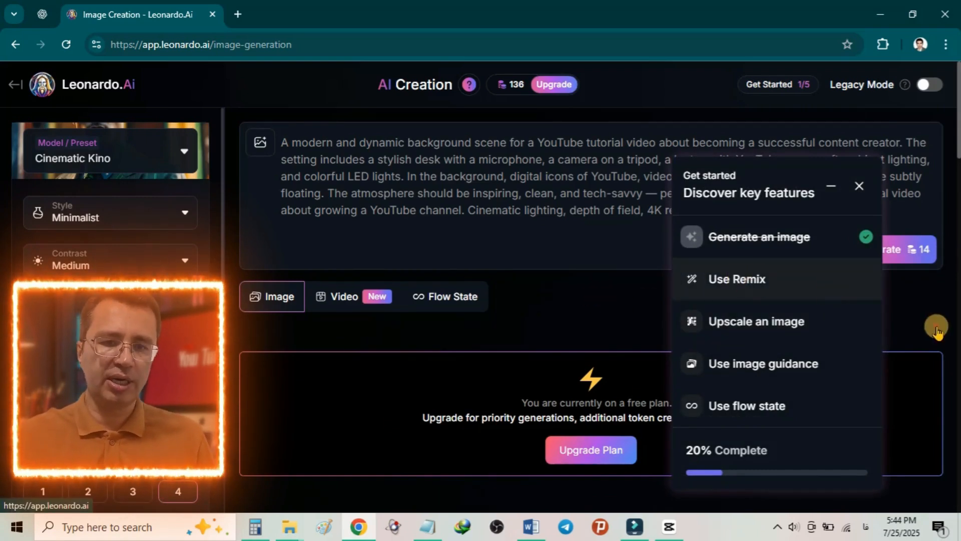
Step: Dismiss the Get started checklist and open the fourth generated image, the neon-lit desk with a red monitor screen
click(859, 186)
scroll(848, 391, down, 5)
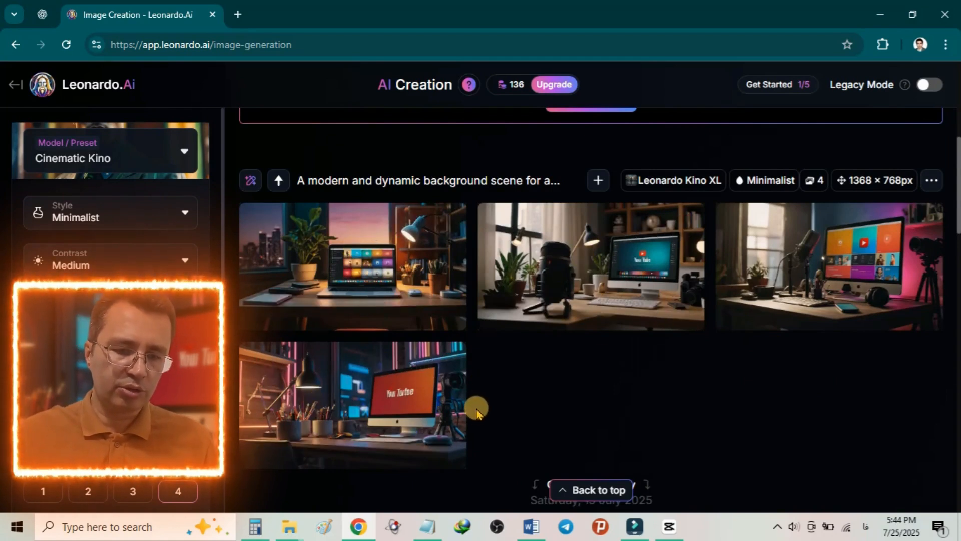
click(337, 391)
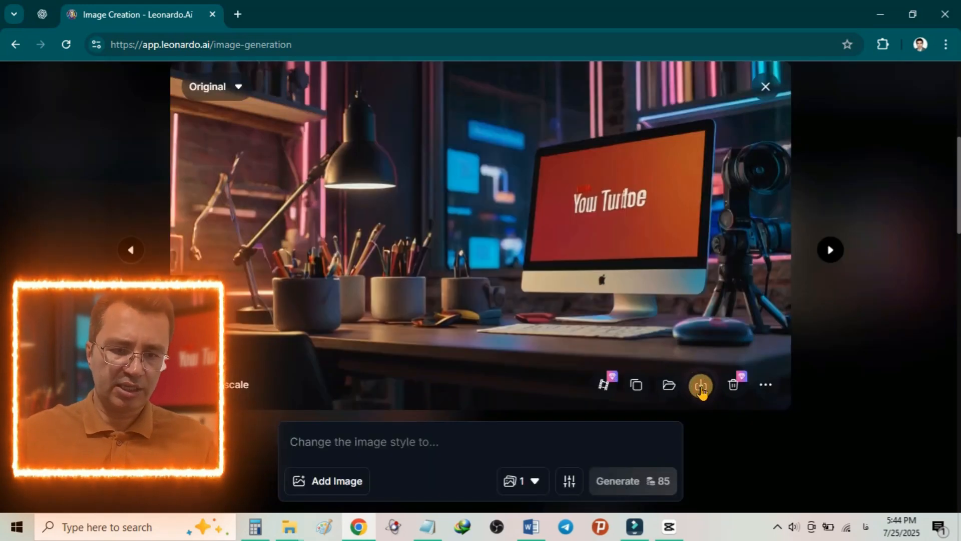
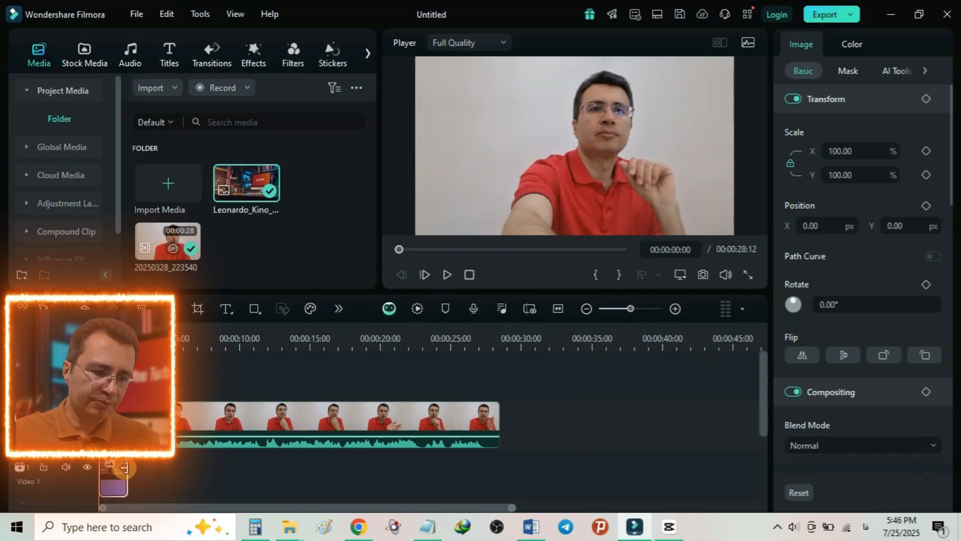
Step: Extend the background image clip to the full 00:00:28:12 length of the talking video and return the playhead to the start
drag(125, 467, 125, 468)
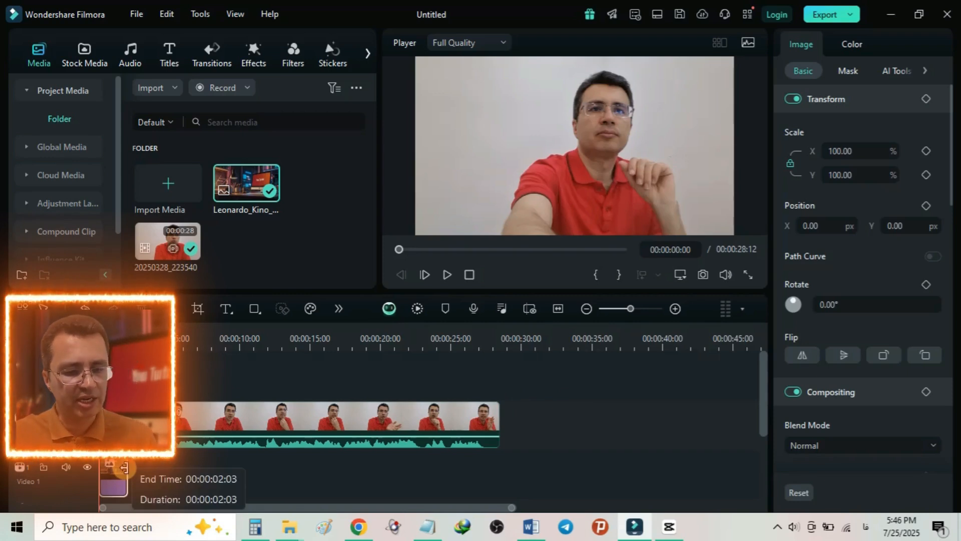
drag(124, 467, 497, 479)
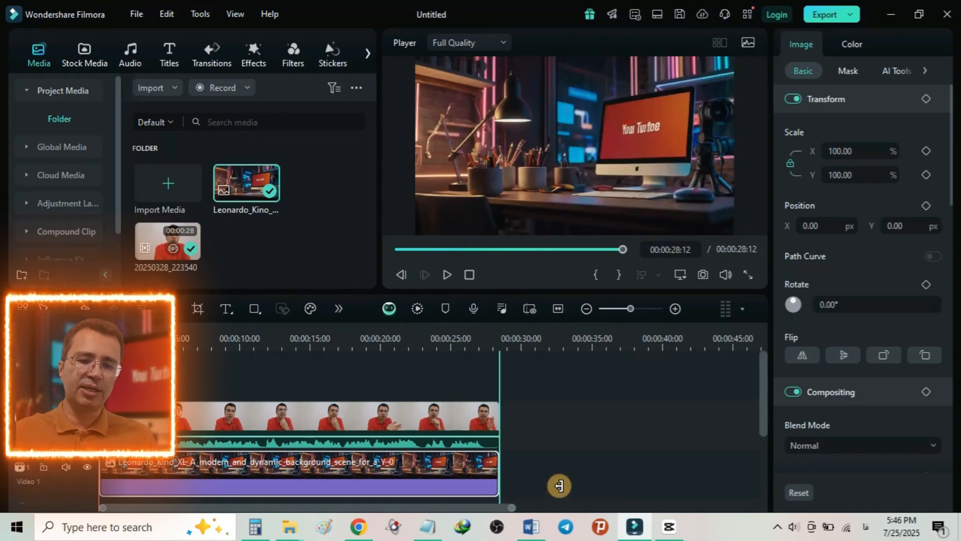
key(Home)
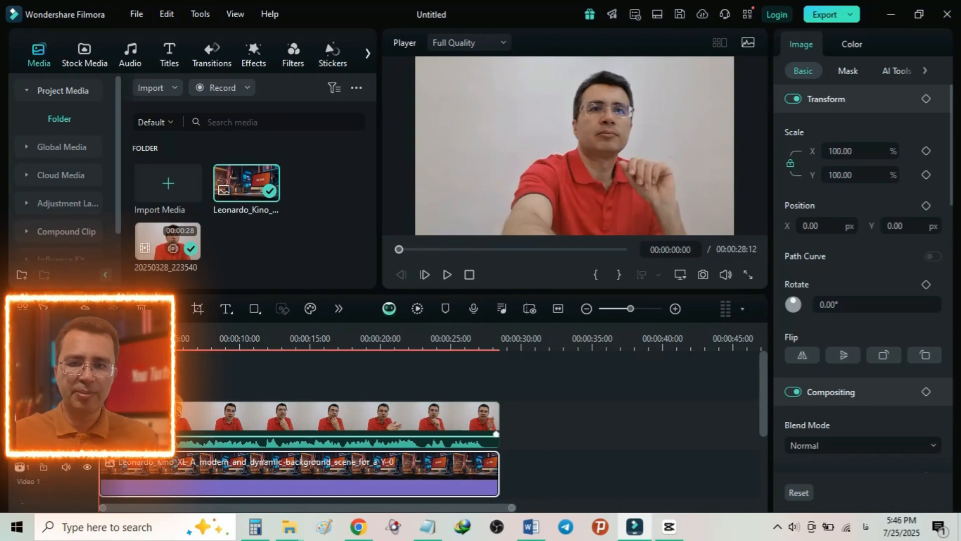
Step: Enable AI Portrait Cutout on the talking video clip and set its model to Quick Cutout Mode
click(495, 434)
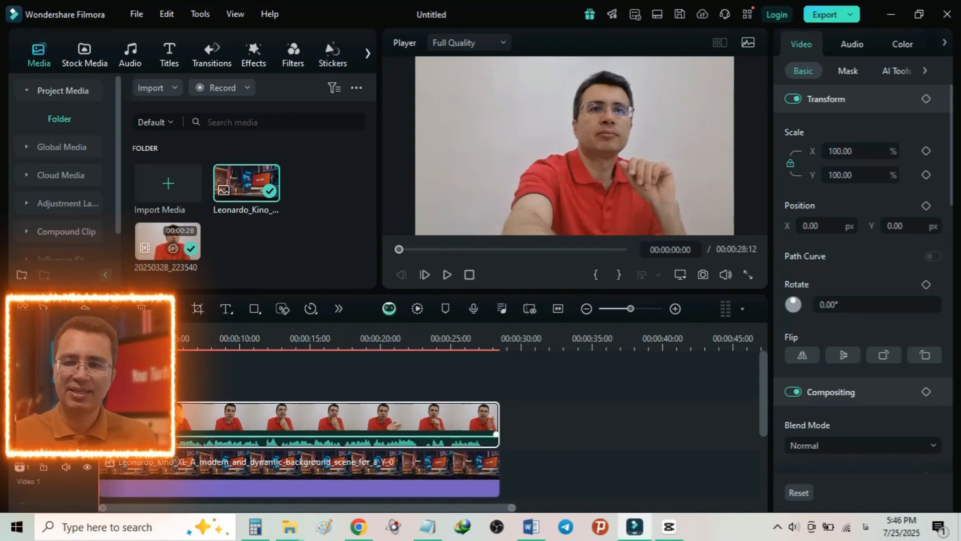
click(896, 71)
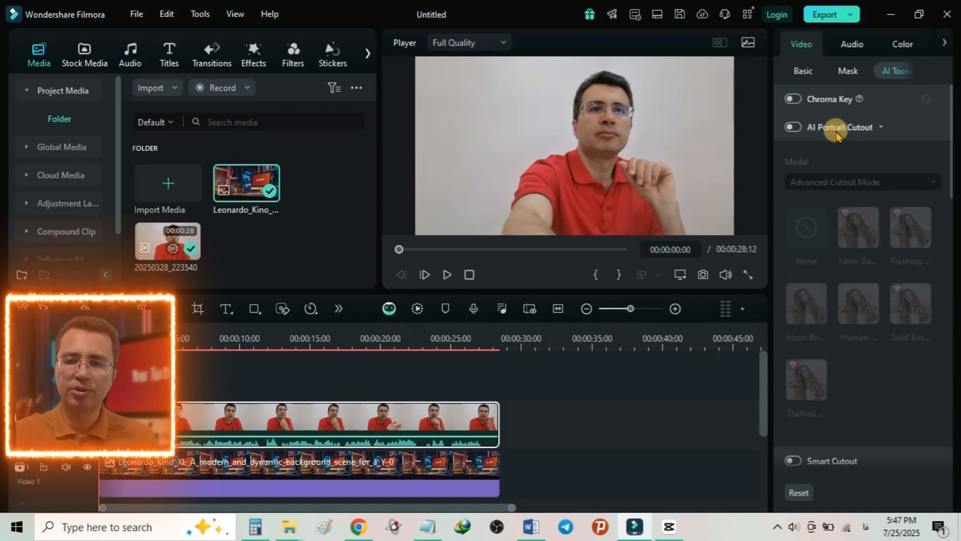
click(794, 128)
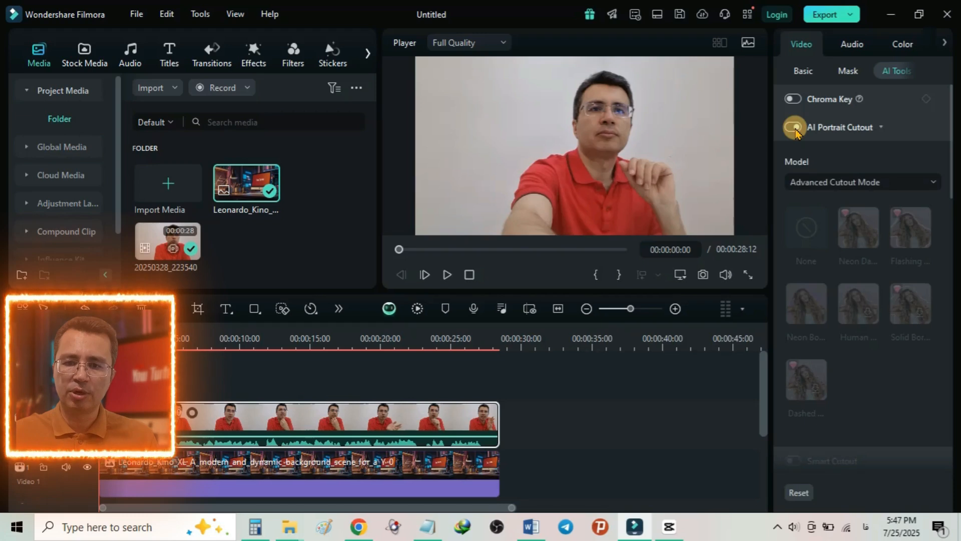
click(822, 184)
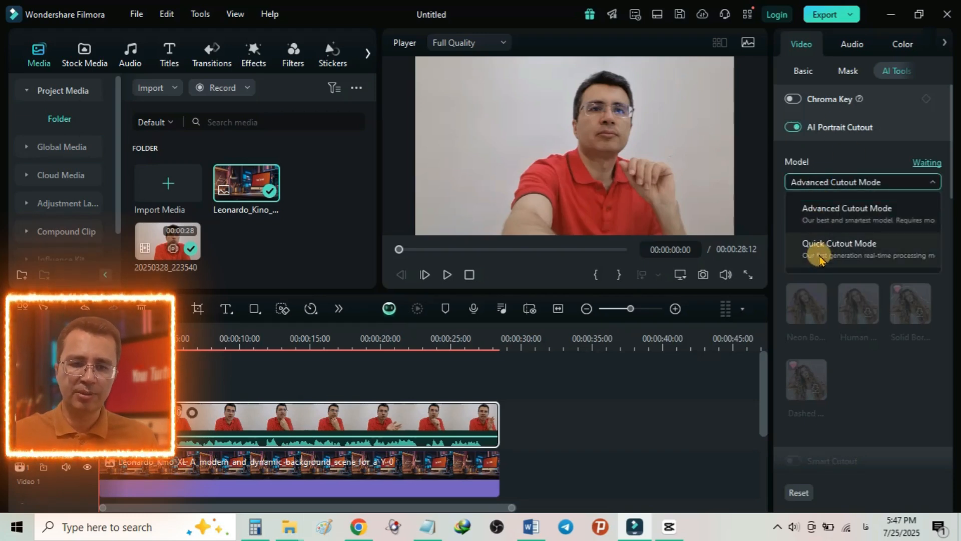
click(820, 257)
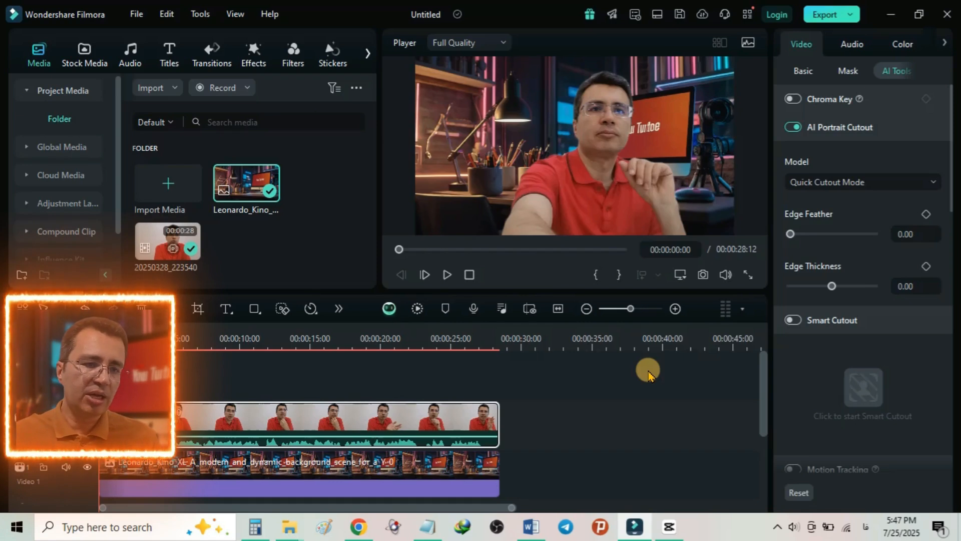
Step: Apply the Basic Blur effect to the background image clip and set its blur to about 13.45
click(254, 55)
scroll(318, 205, down, 3)
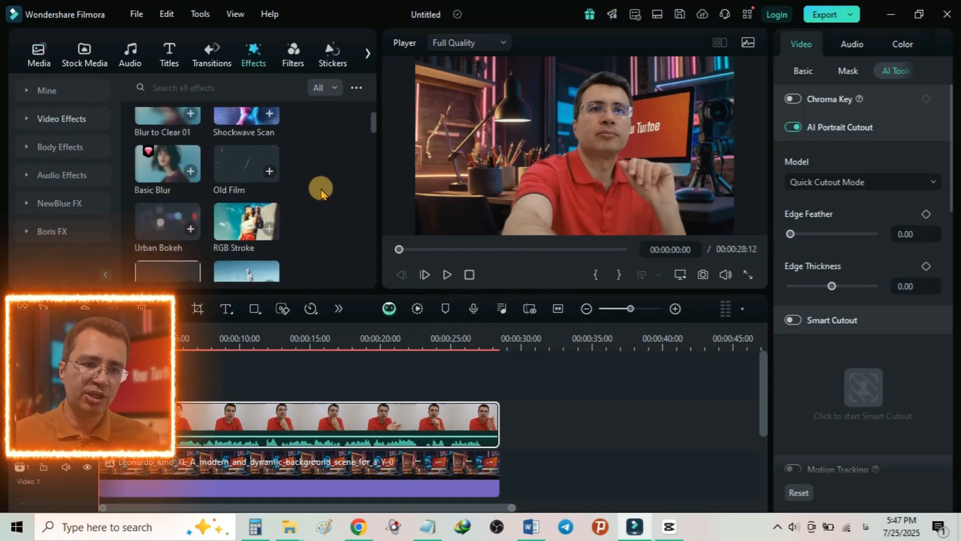
drag(158, 164, 164, 478)
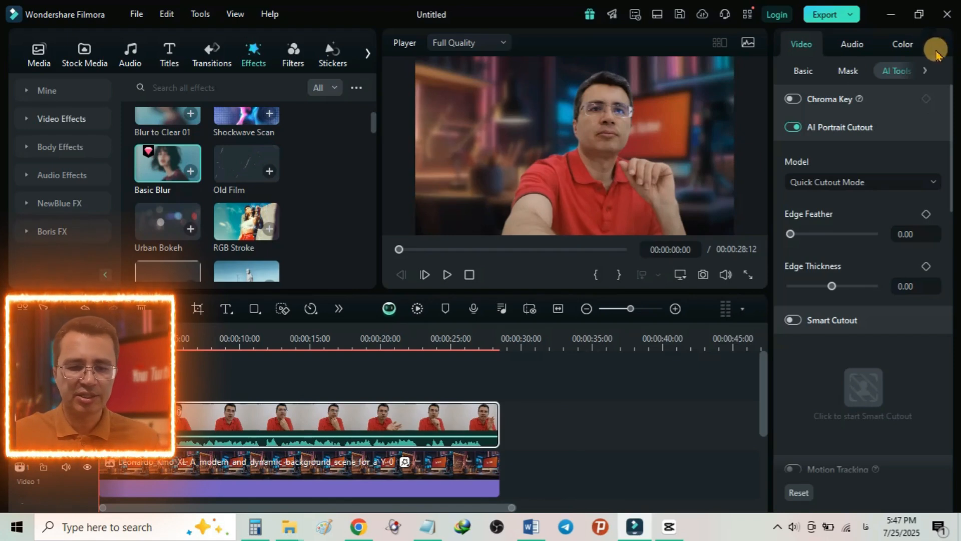
click(403, 482)
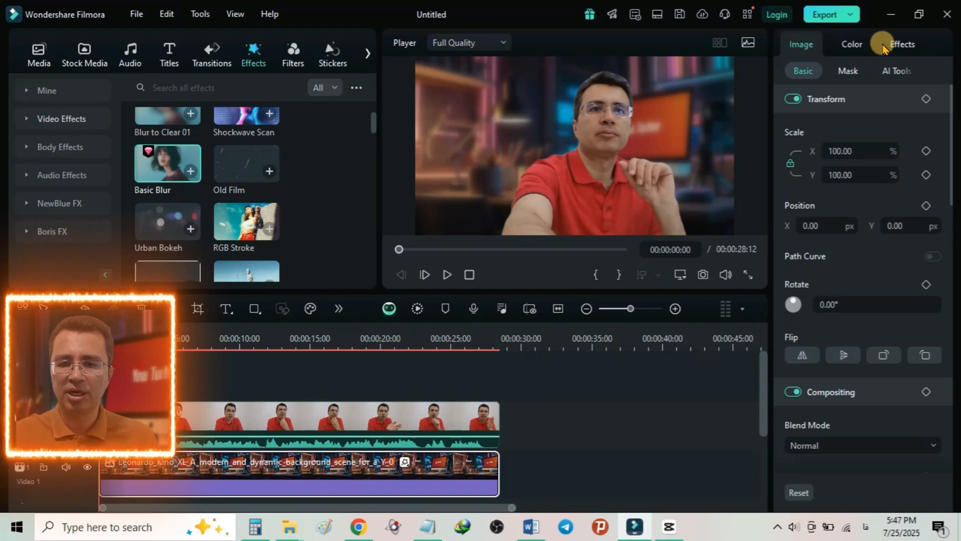
click(904, 44)
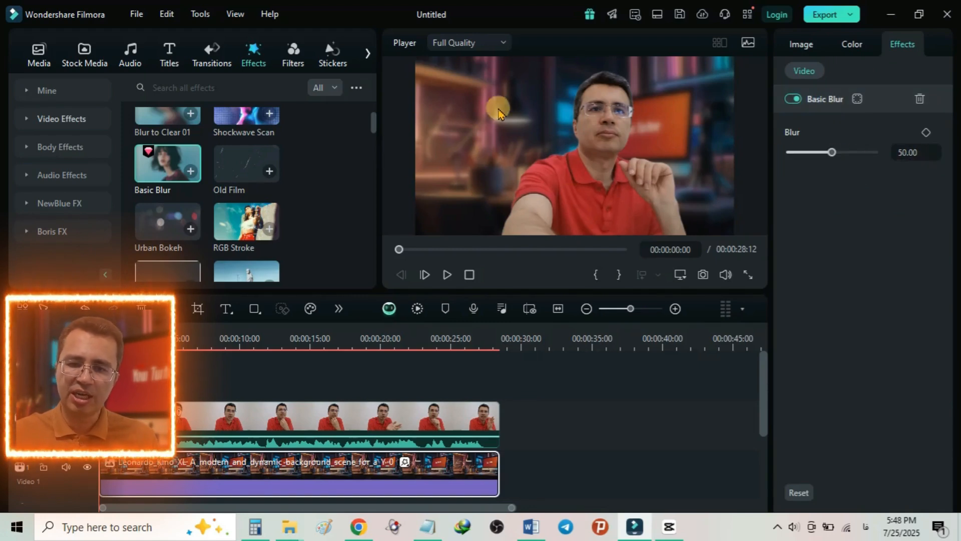
drag(833, 152, 802, 156)
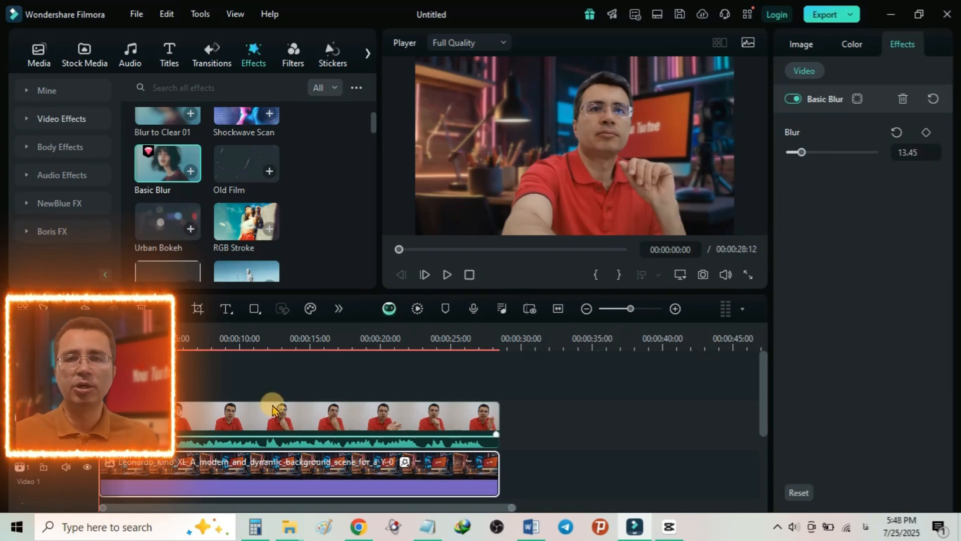
Step: Apply the Beautify effect to the talking video clip and open the effect's settings
click(270, 424)
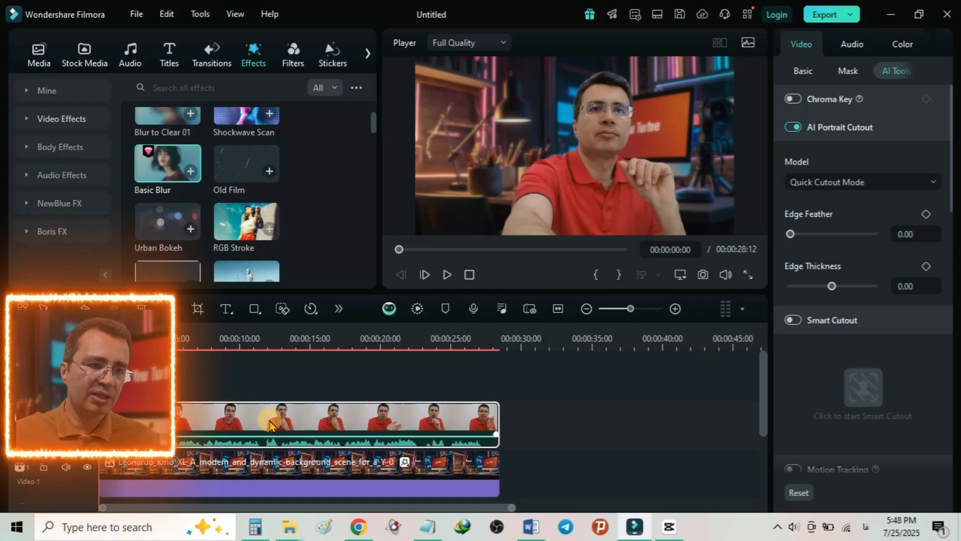
scroll(246, 195, up, 3)
drag(168, 150, 180, 425)
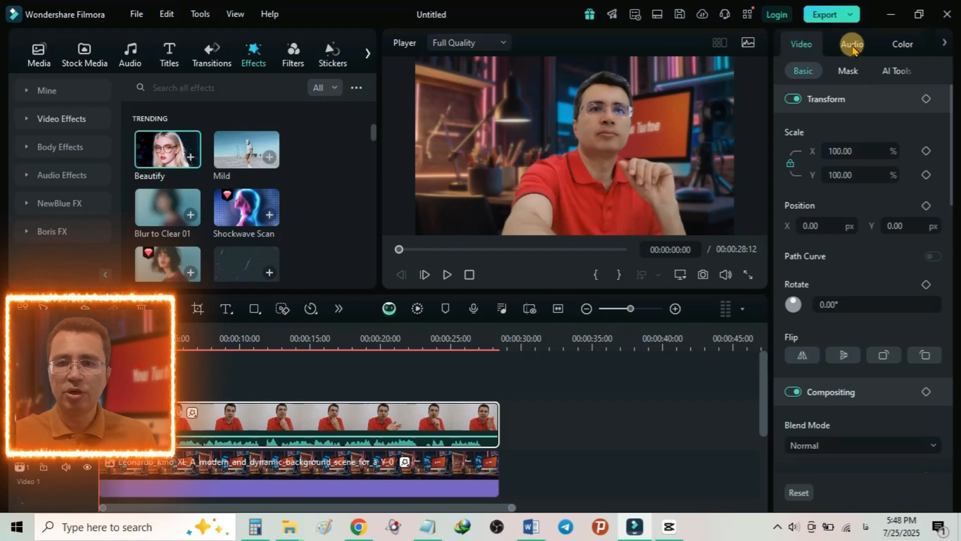
click(902, 44)
click(945, 44)
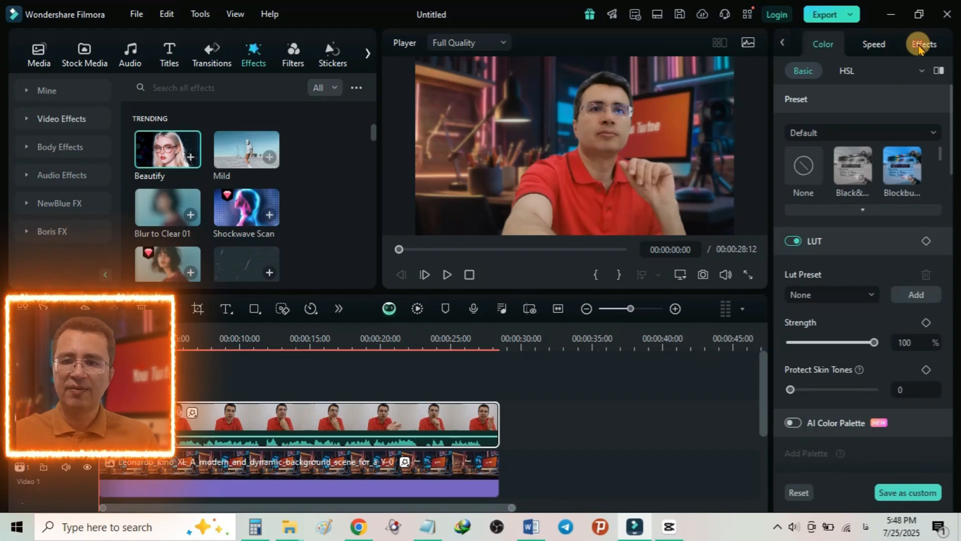
click(923, 46)
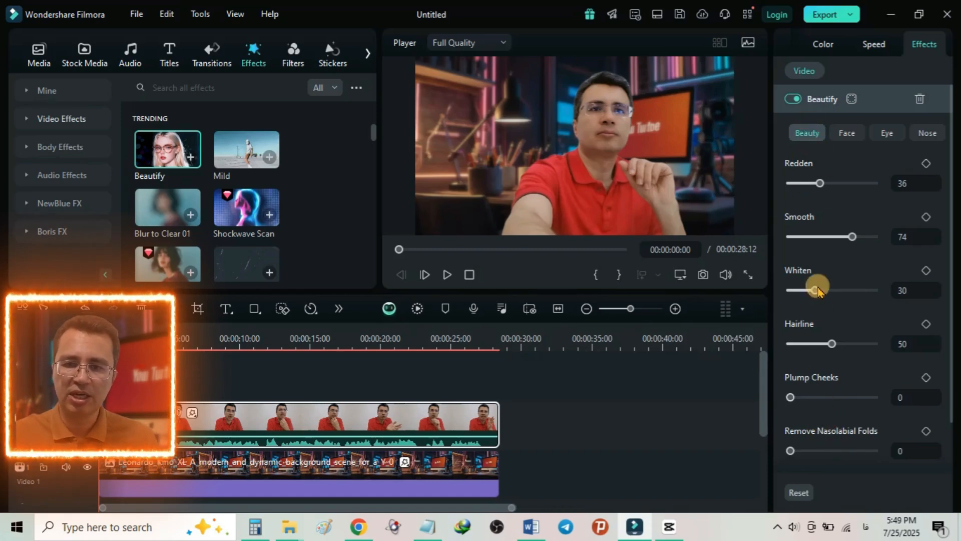
Step: Set the Beautify effect's Redden to 31, Smooth to 29 and Whiten to 32
mouse_move(801, 184)
mouse_down()
mouse_move(826, 183)
mouse_move(816, 183)
mouse_up()
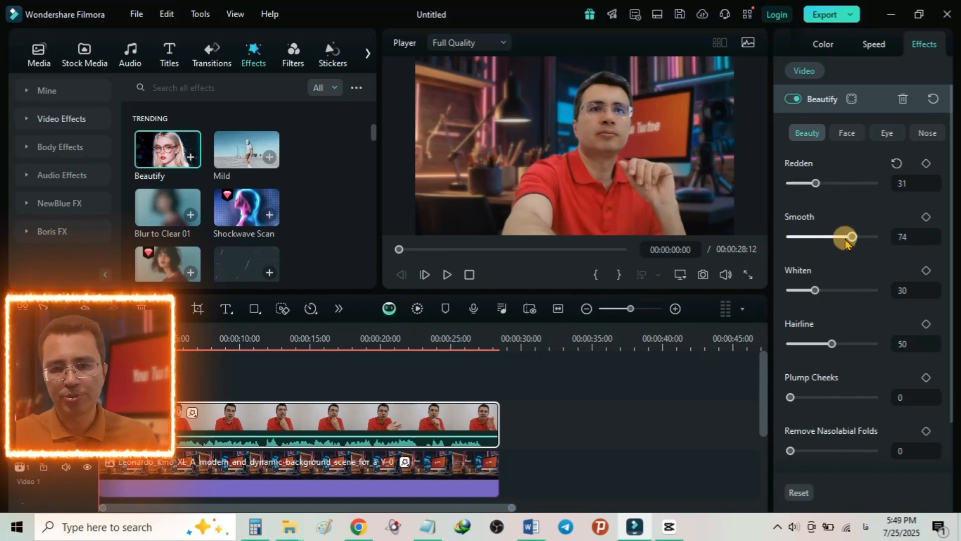
mouse_move(834, 238)
mouse_down()
mouse_move(814, 238)
mouse_move(858, 237)
mouse_move(816, 237)
mouse_up()
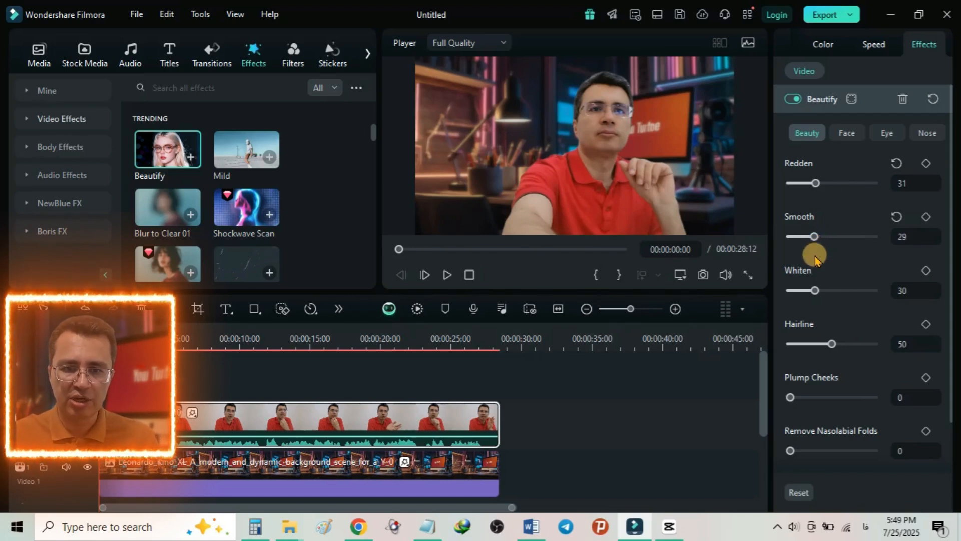
mouse_move(819, 291)
mouse_down()
mouse_move(862, 294)
mouse_move(818, 295)
mouse_up()
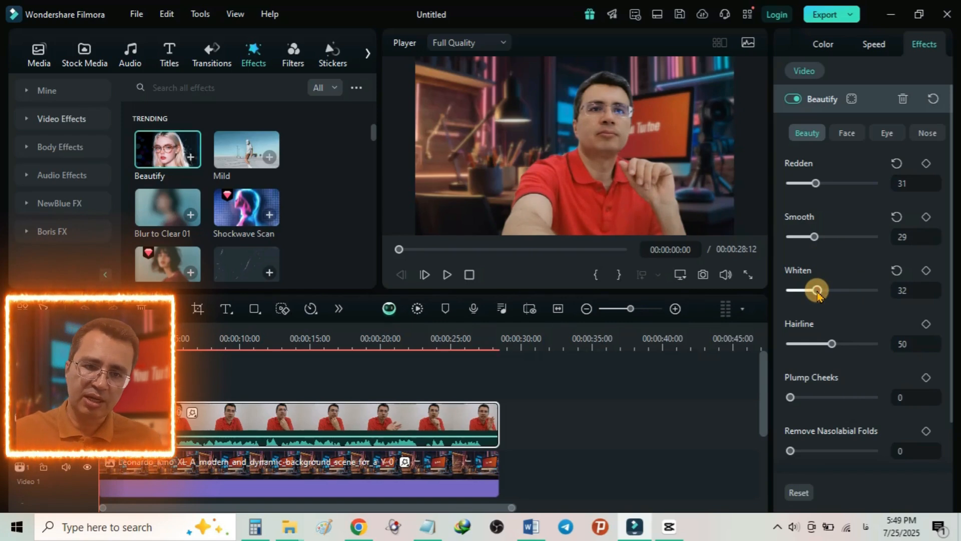
Step: Go to the frame at about 00:00:08:22 and raise the Beautify effect's Whiten Teeth to about 69
scroll(848, 319, down, 1)
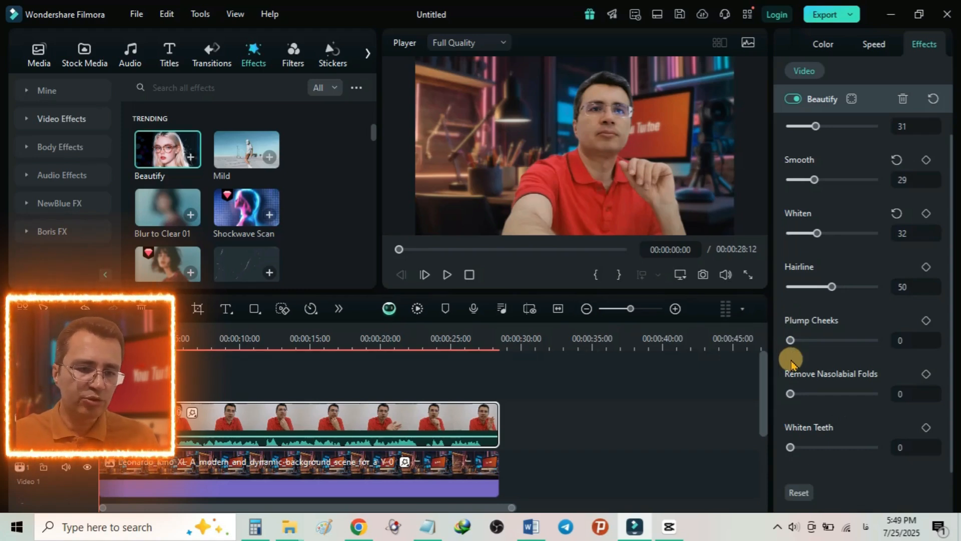
drag(789, 447, 824, 451)
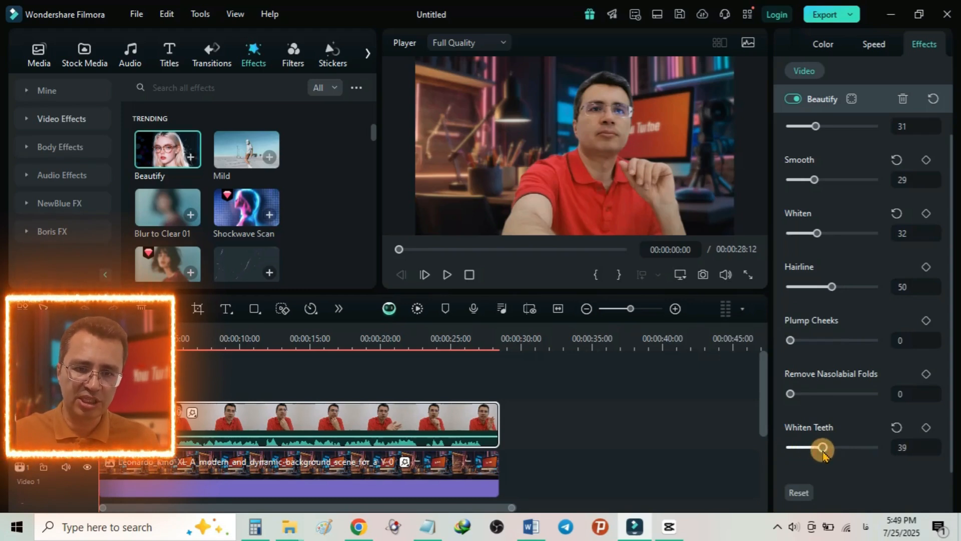
click(313, 342)
drag(313, 342, 224, 363)
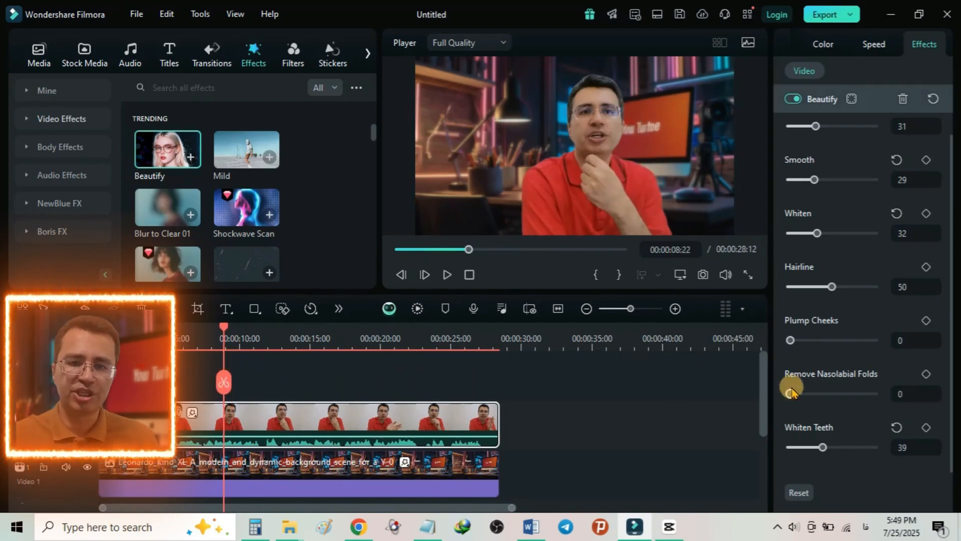
click(849, 447)
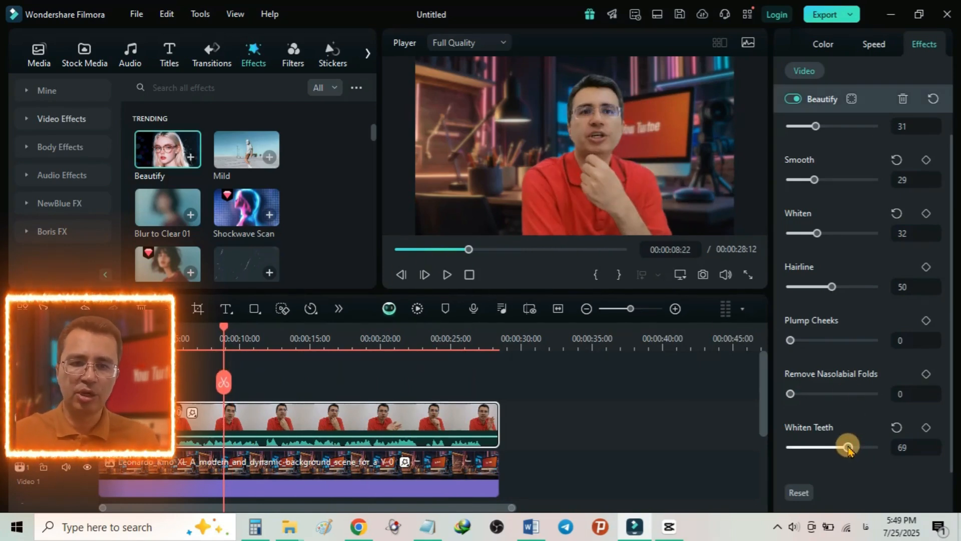
drag(848, 449, 853, 450)
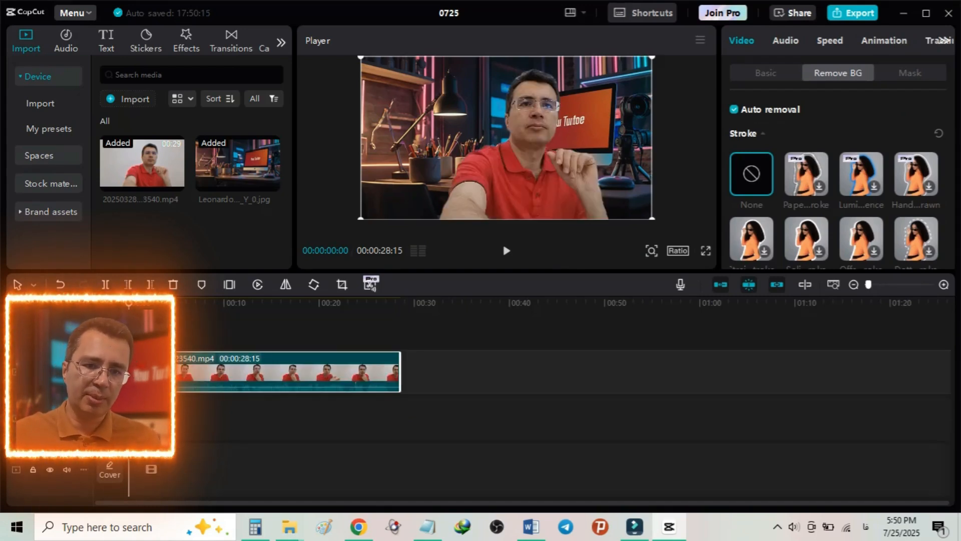
Step: Switch to CapCut and extend the background image clip beneath the talking video to the video's full 00:00:28:15 length
click(135, 466)
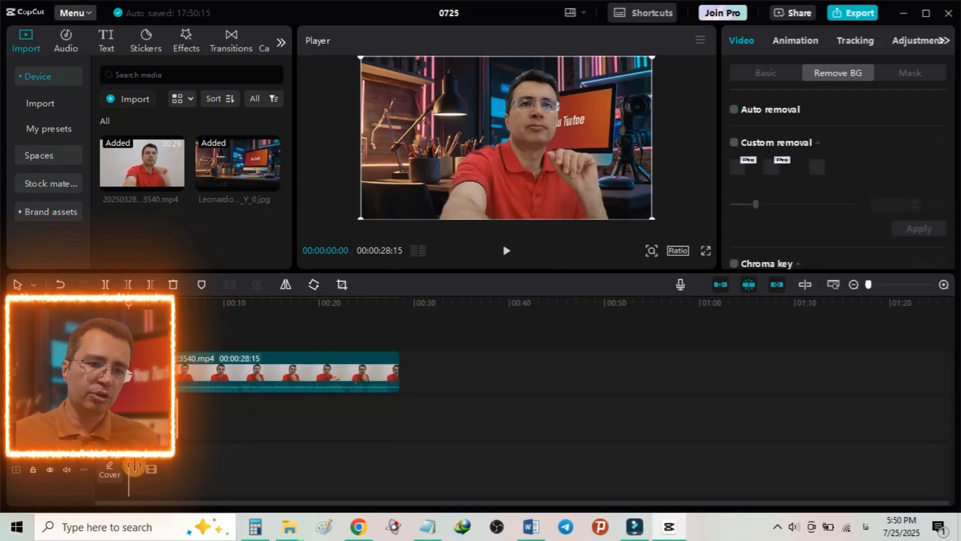
click(187, 382)
drag(186, 387, 185, 385)
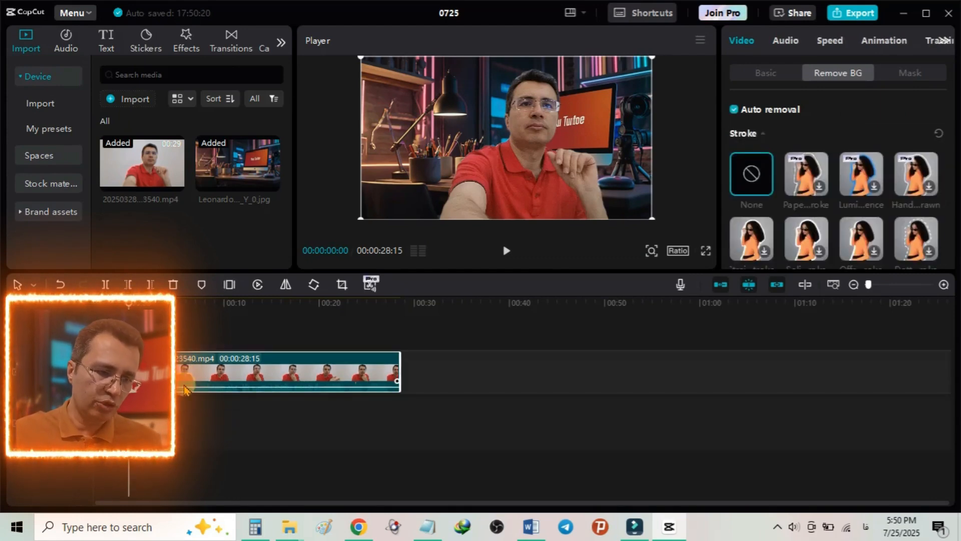
click(156, 426)
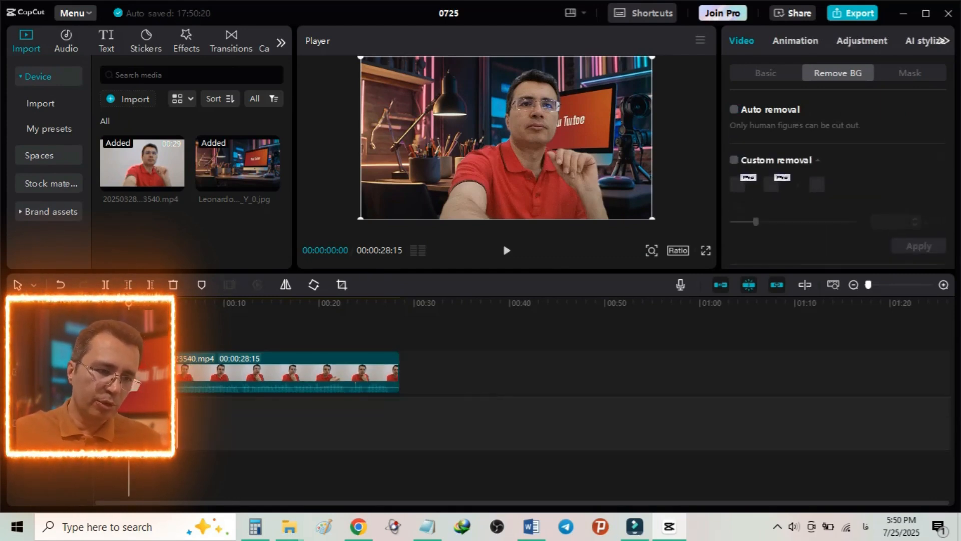
click(181, 428)
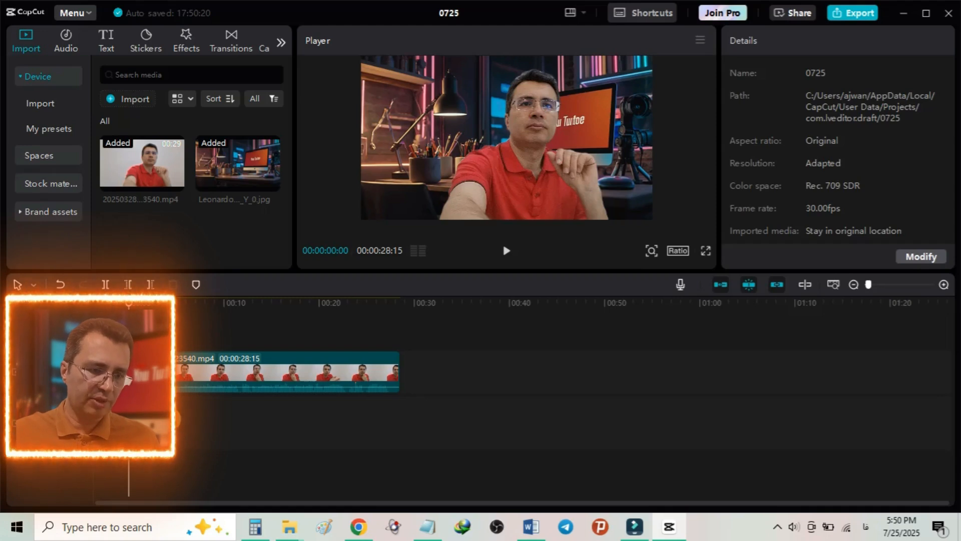
click(172, 418)
drag(179, 417, 400, 414)
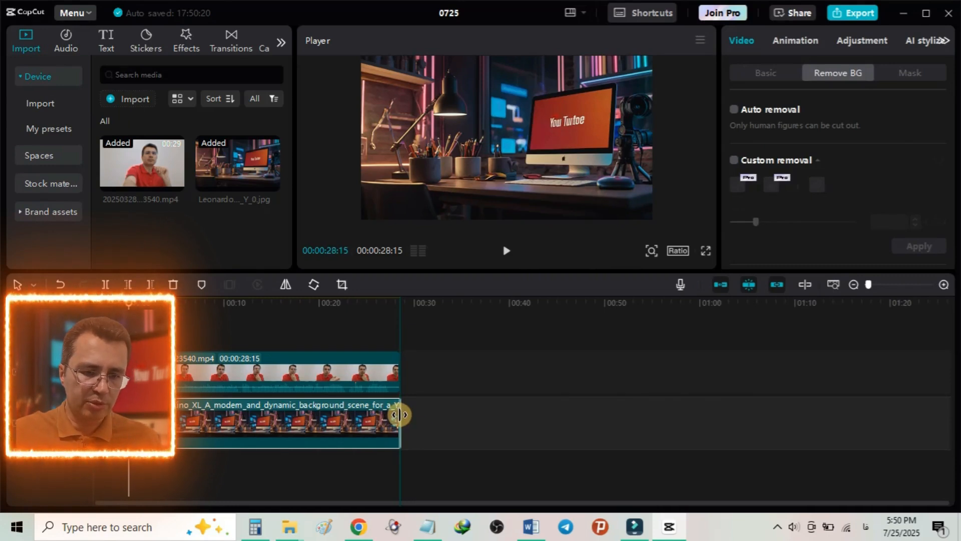
Step: Turn automatic background removal off and back on for the talking video clip
click(210, 377)
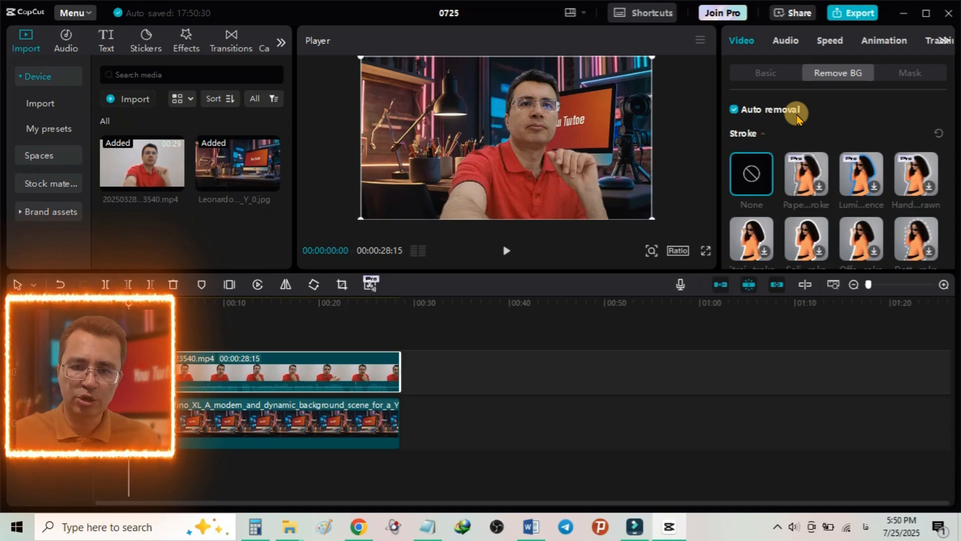
click(735, 111)
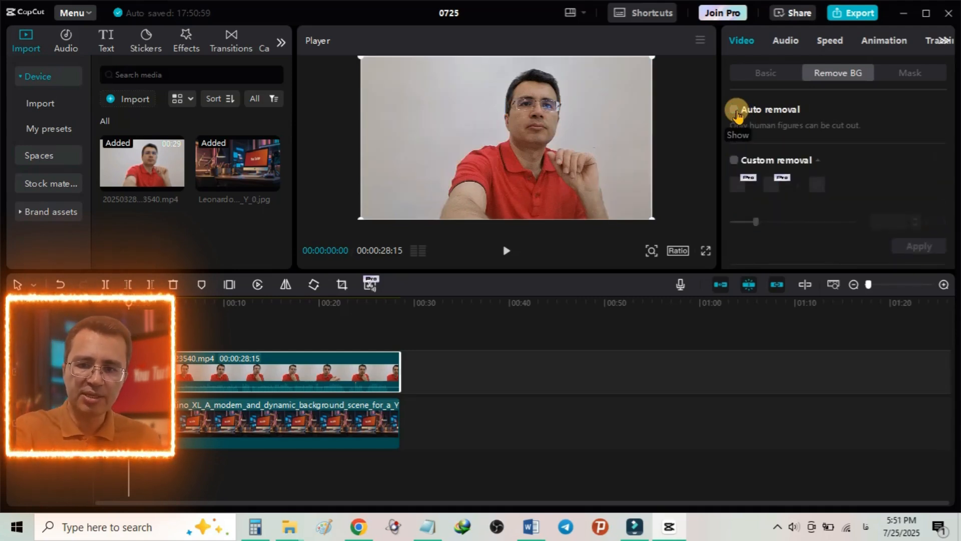
click(735, 111)
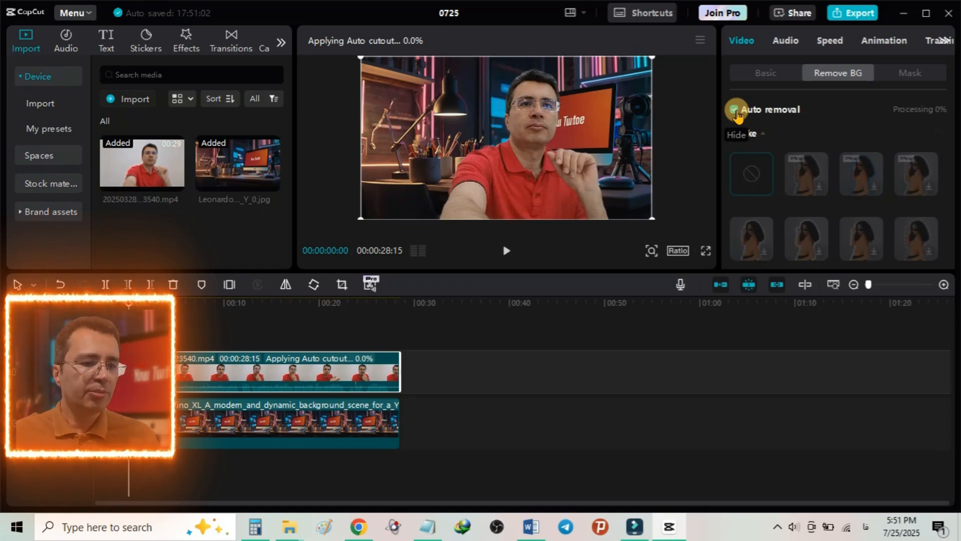
Step: Search the effects for "blur", apply the Blur video effect to the background image clip, and set its blur to 30
click(189, 419)
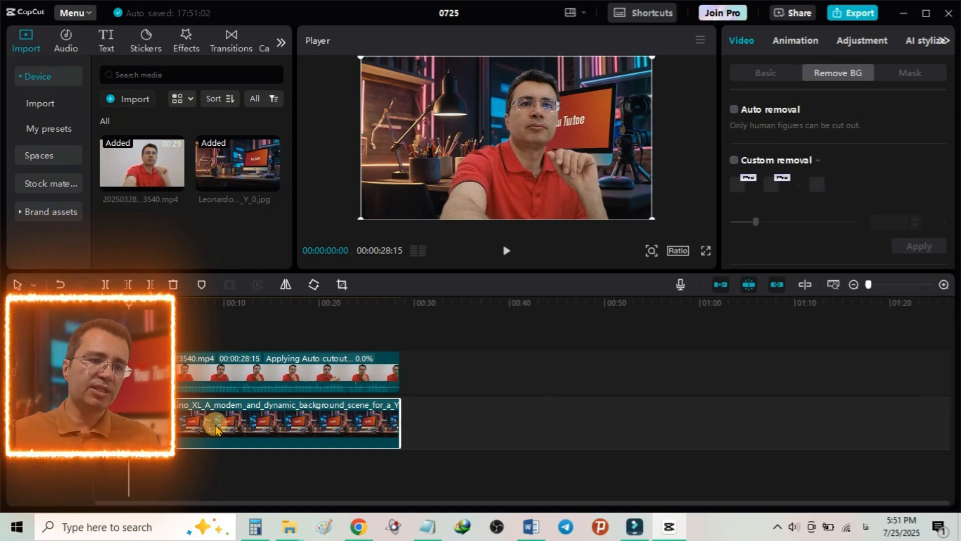
click(183, 46)
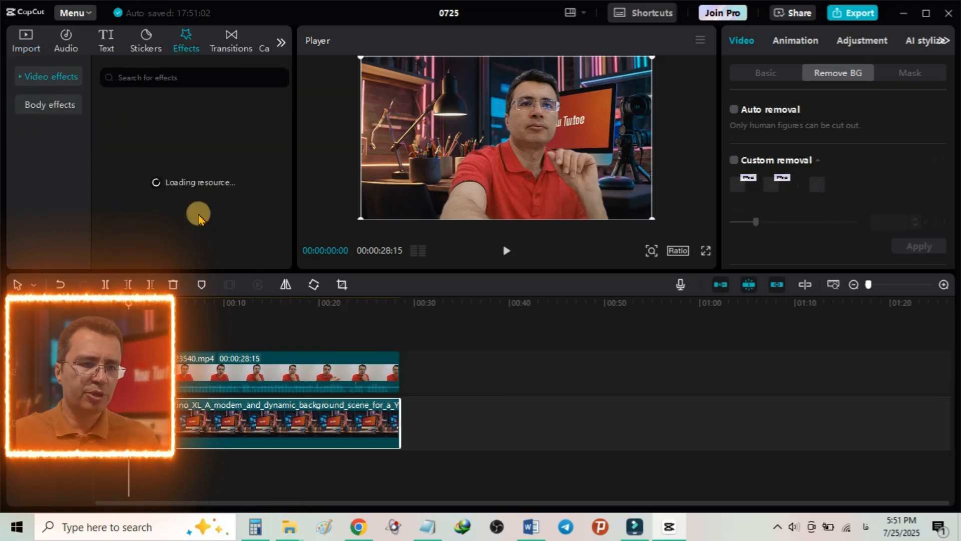
click(145, 78)
text(blur)
key(Return)
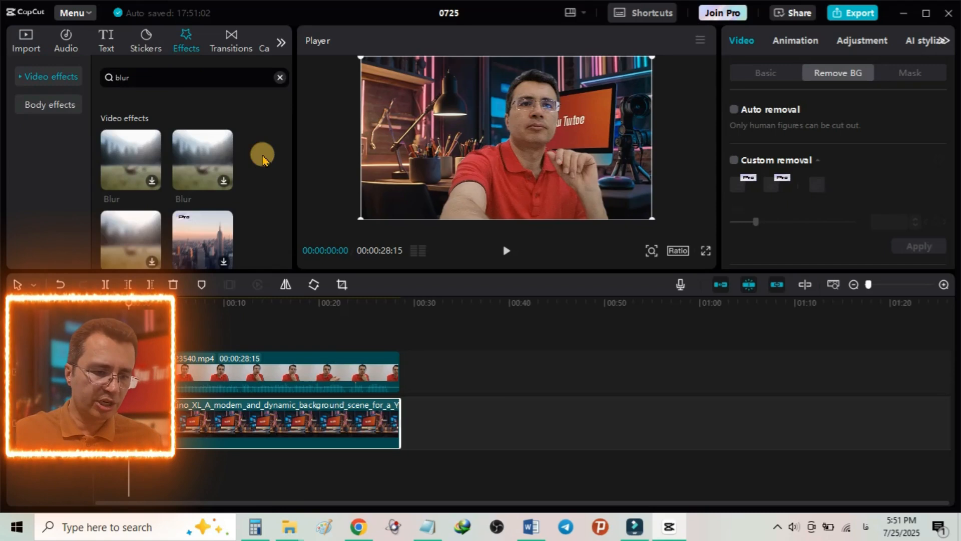
drag(139, 183, 188, 415)
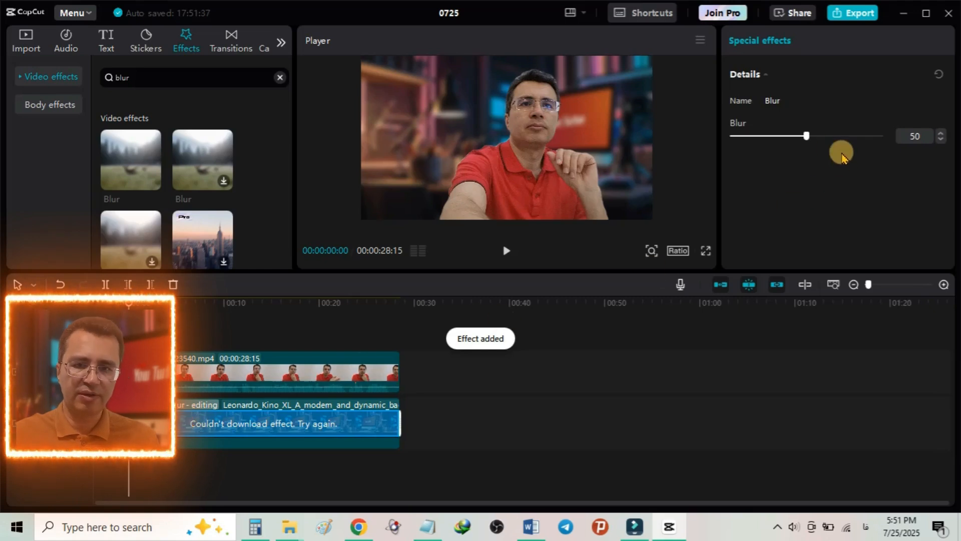
drag(805, 135, 771, 136)
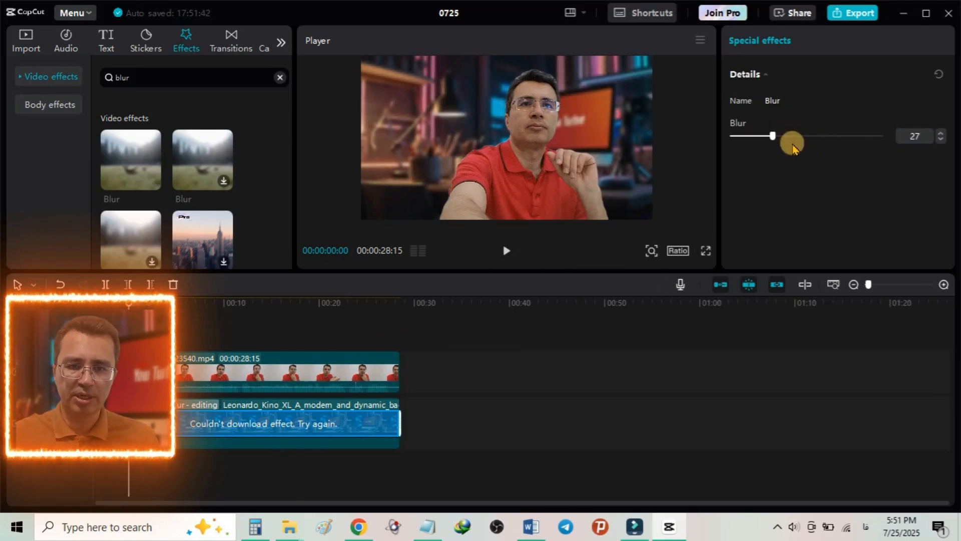
mouse_move(773, 135)
mouse_down()
mouse_move(753, 136)
mouse_move(791, 135)
mouse_move(777, 135)
mouse_up()
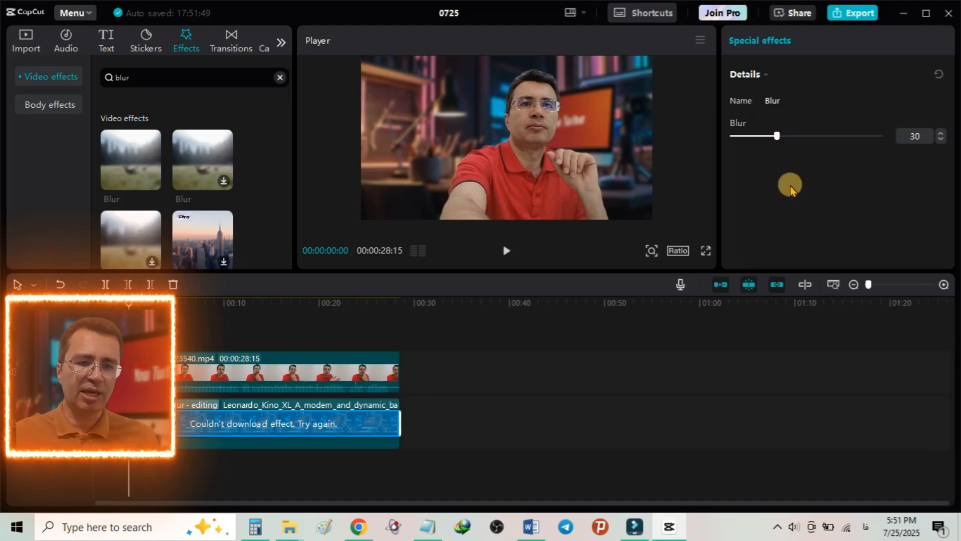
Step: Select the talking video clip and search the video effects for "beautiful"
drag(132, 77, 112, 78)
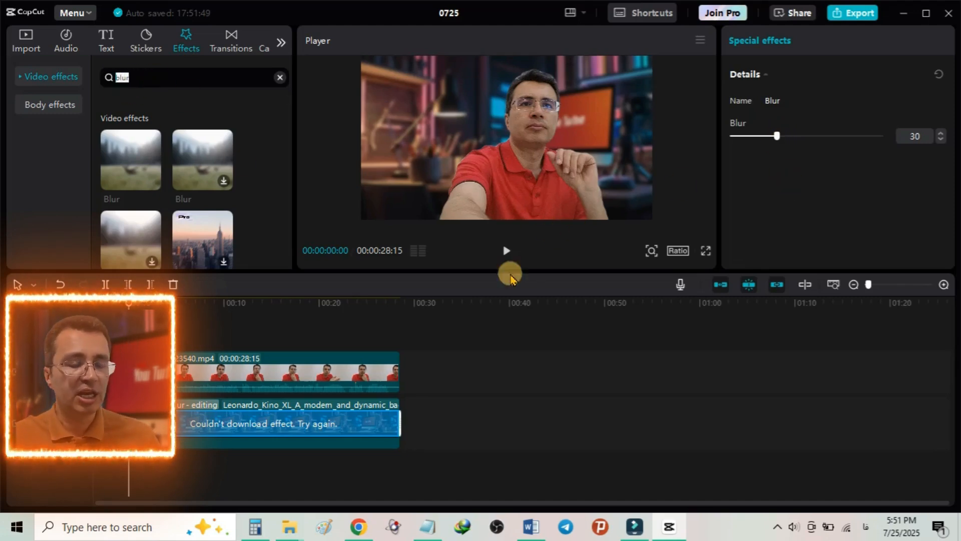
click(297, 376)
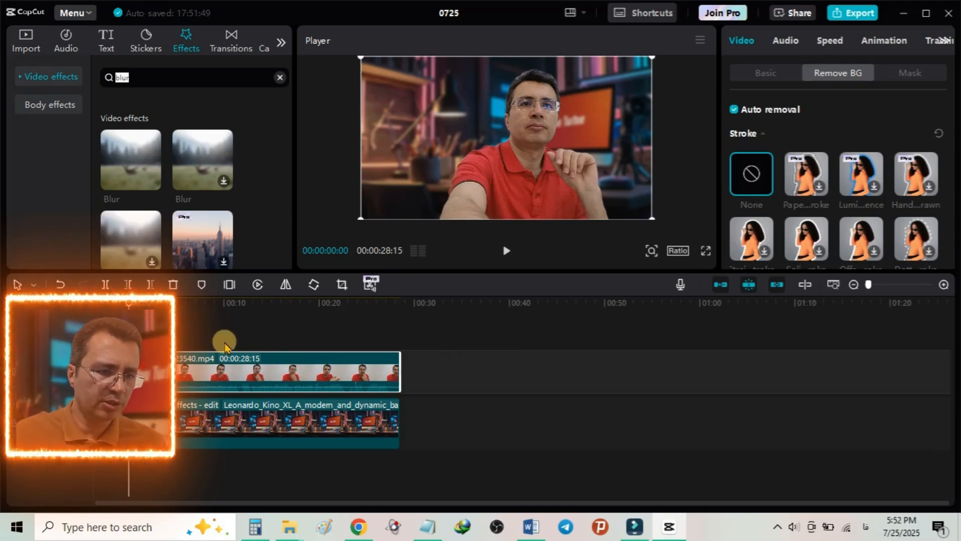
click(155, 77)
drag(155, 76, 104, 75)
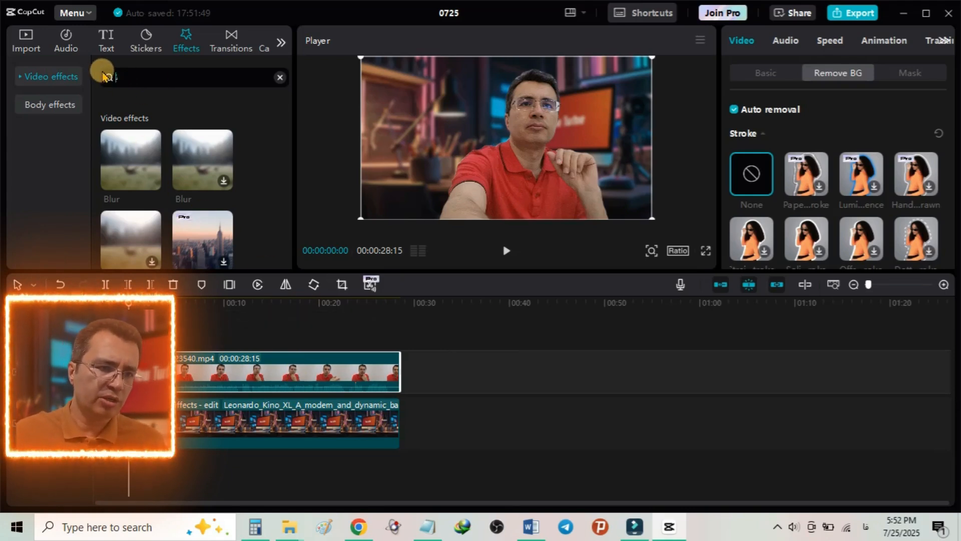
text(beau)
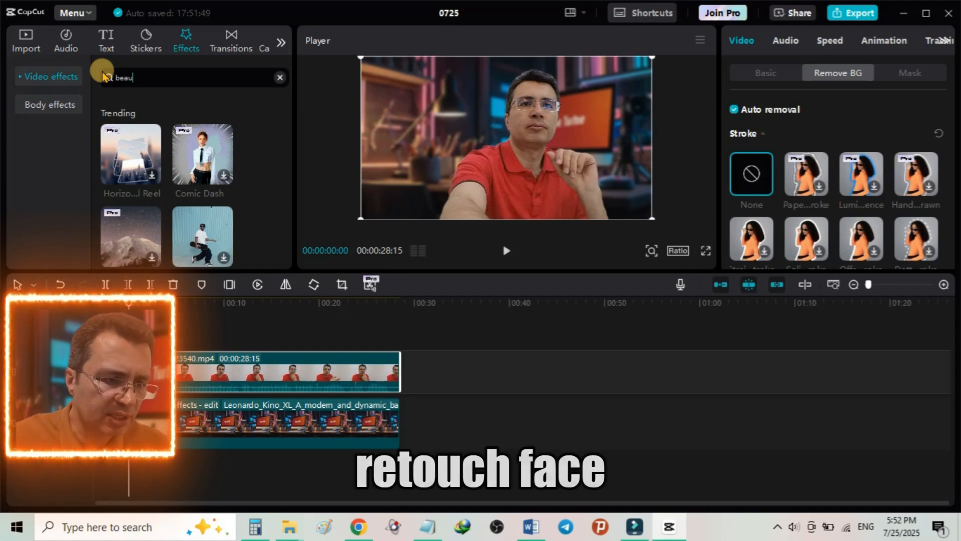
text(ti)
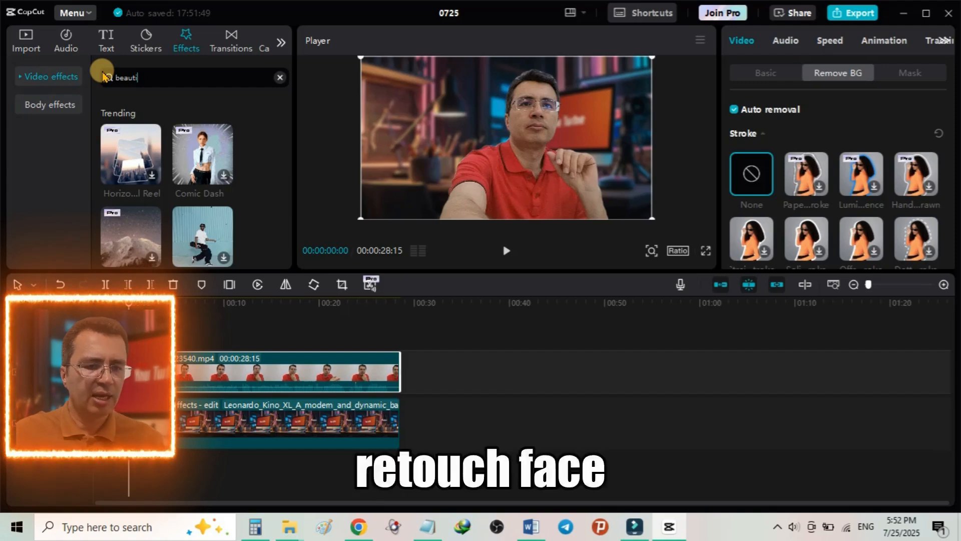
text(ful)
key(Return)
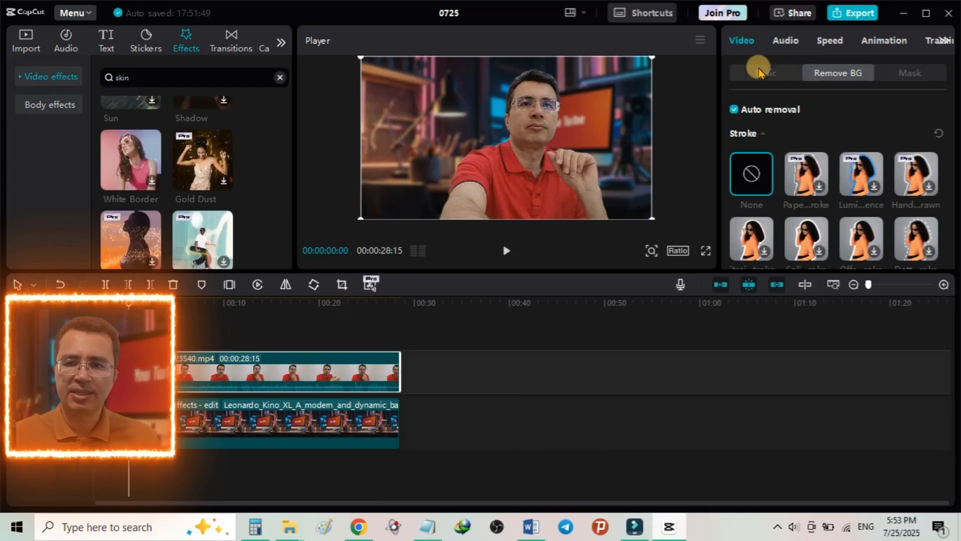
Step: Turn on Enhance image at the HD level for the talking video clip, allowing the image upload for processing
click(759, 70)
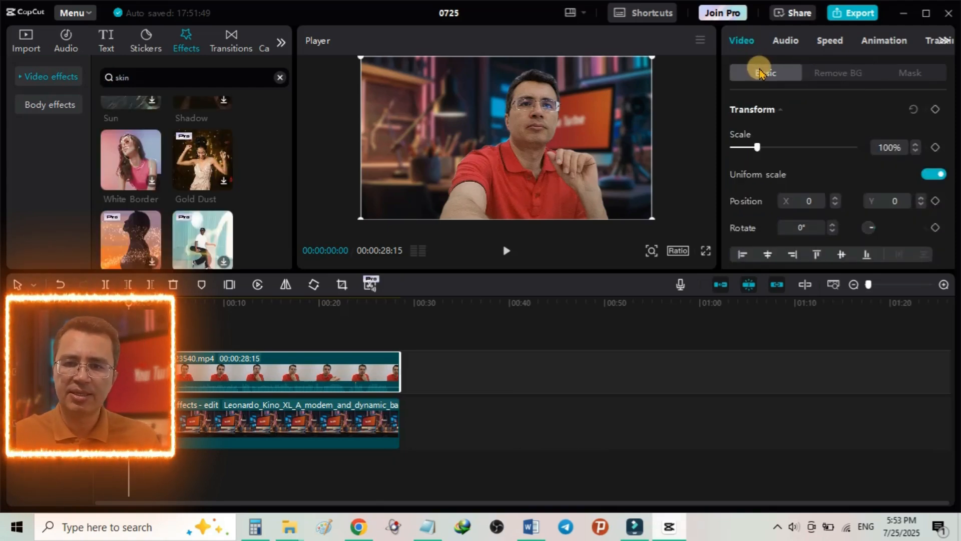
scroll(741, 190, down, 6)
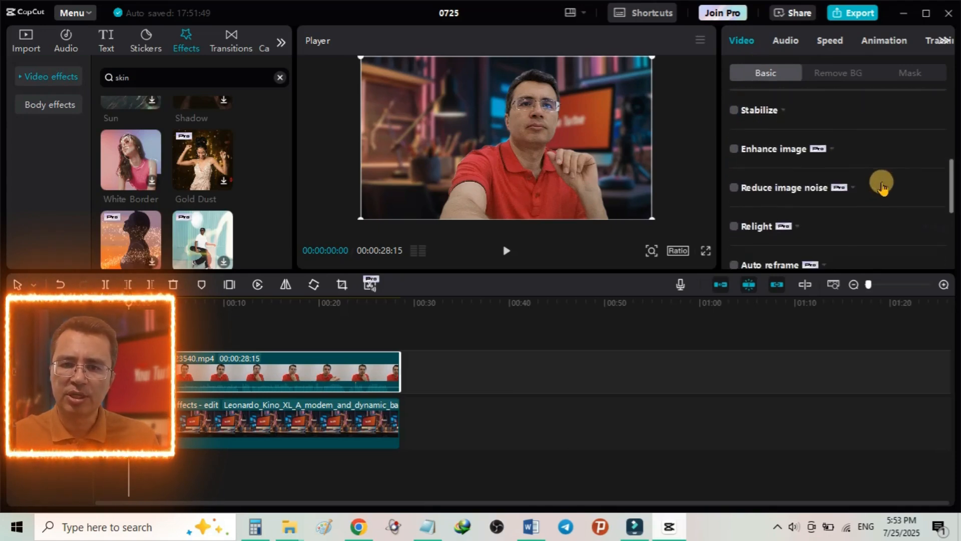
scroll(894, 208, down, 4)
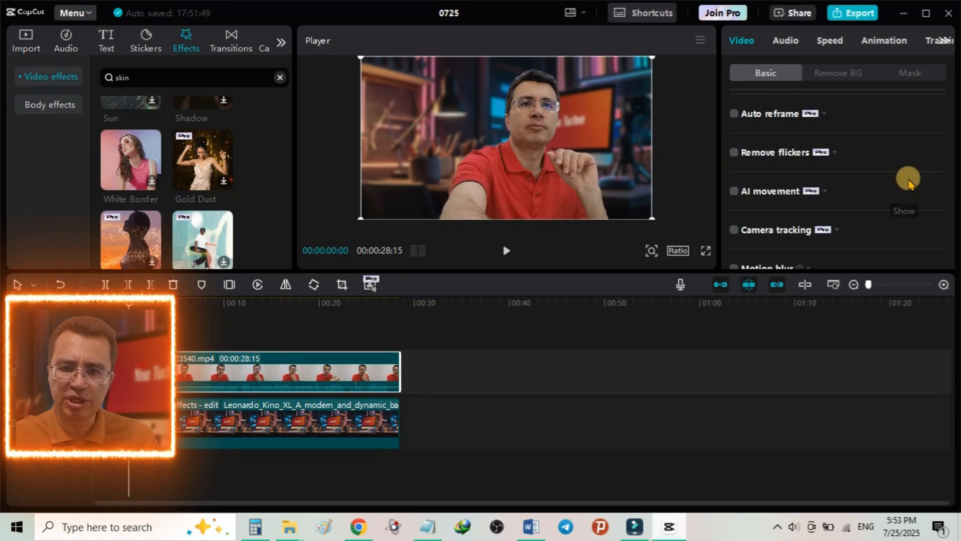
scroll(901, 200, down, 2)
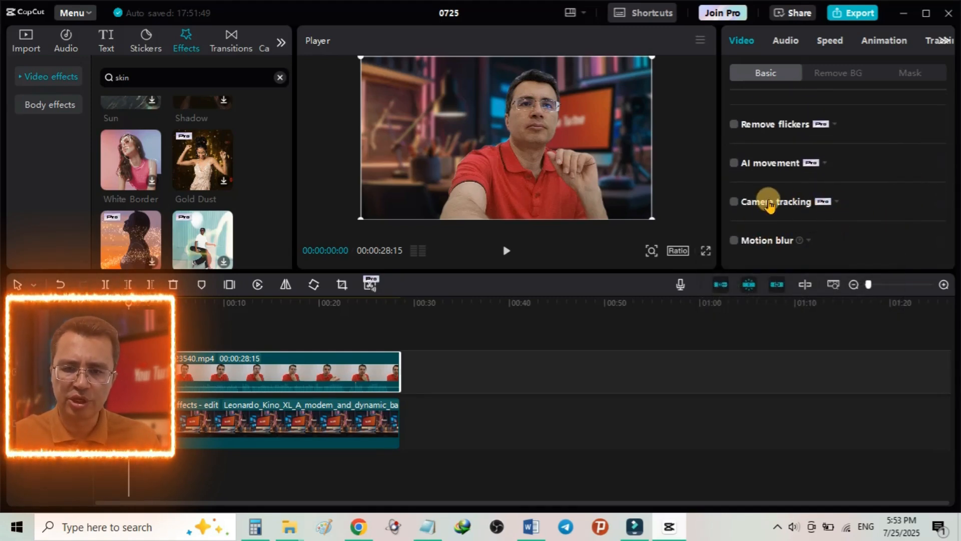
scroll(771, 200, up, 2)
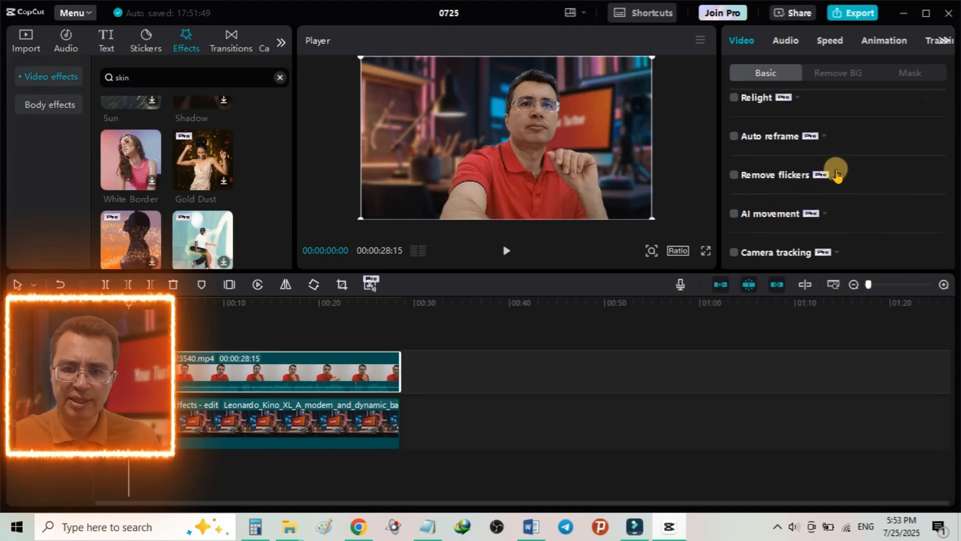
scroll(844, 159, up, 2)
scroll(844, 159, up, 4)
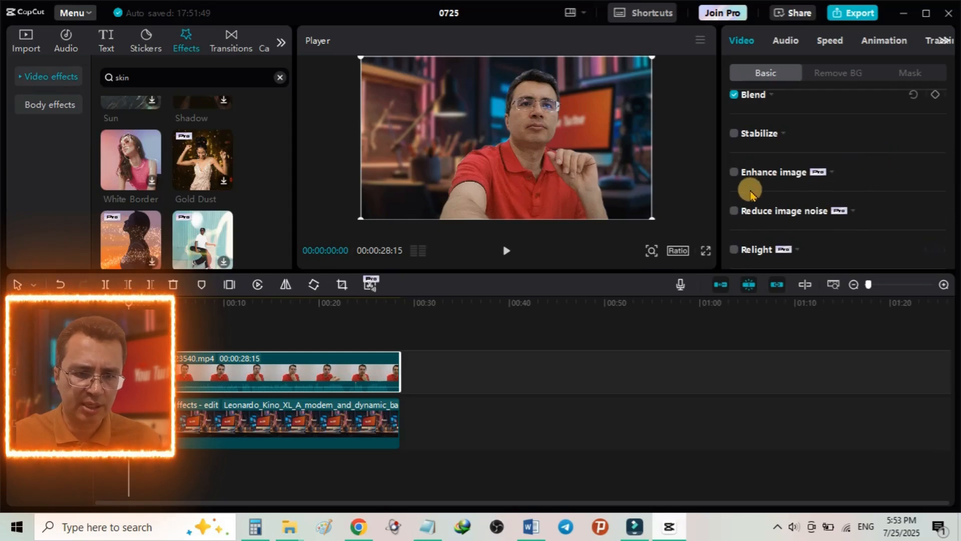
click(733, 175)
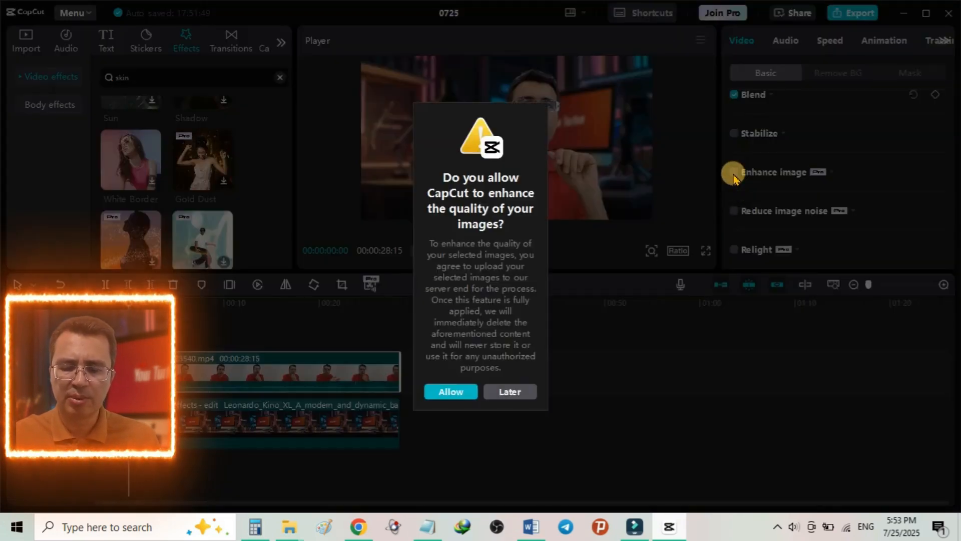
click(448, 393)
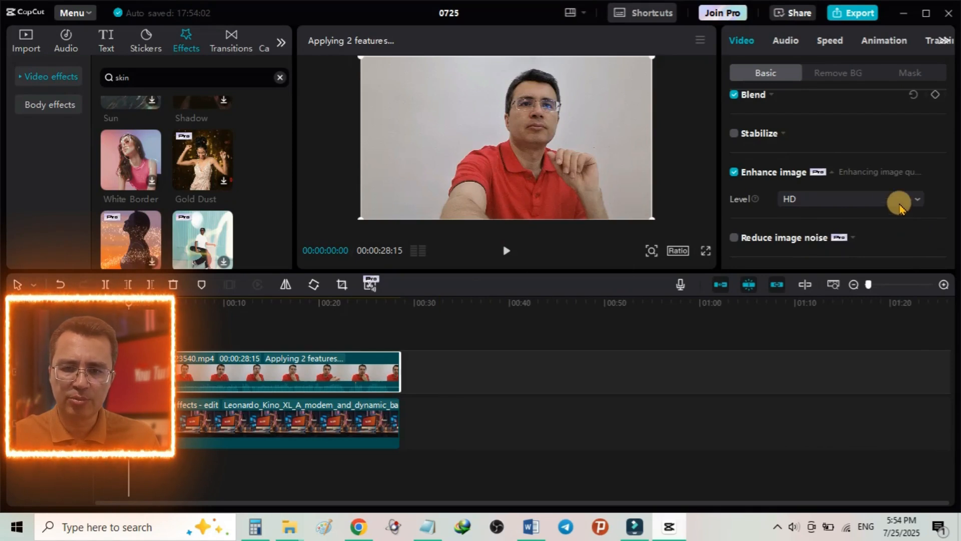
click(887, 196)
click(887, 196)
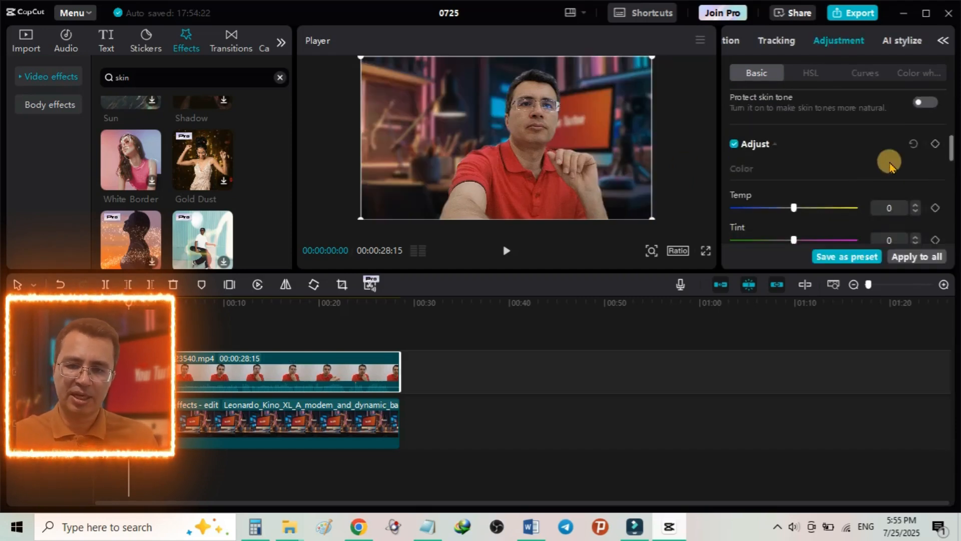
Step: Adjust the talking video clip's color and lightness, setting Saturation to about 8 and Exposure to 7
scroll(888, 159, down, 5)
scroll(834, 142, up, 6)
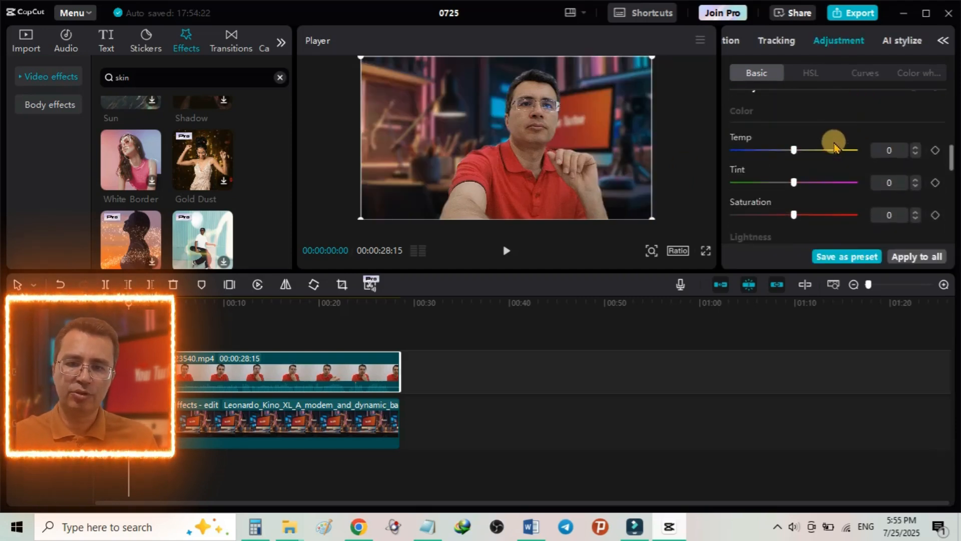
scroll(806, 193, down, 5)
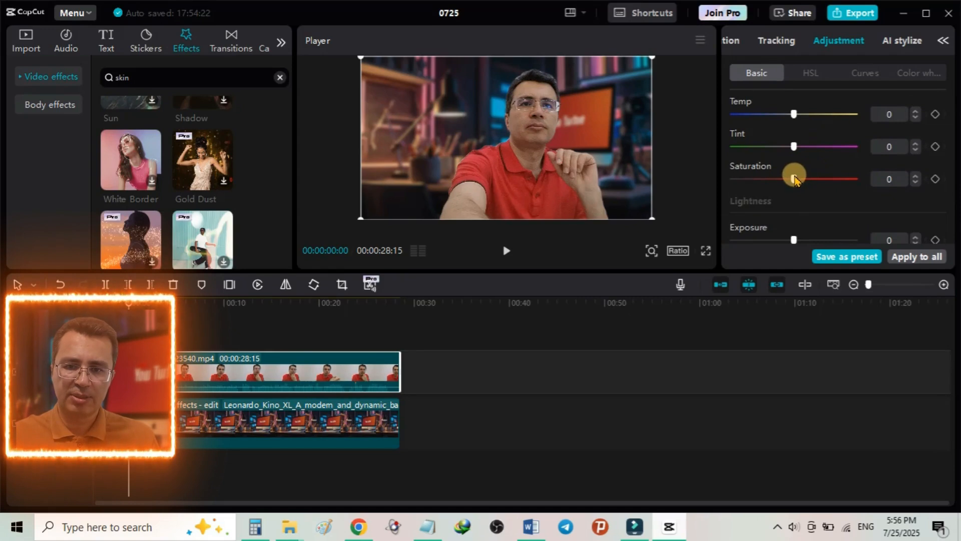
drag(798, 179, 805, 180)
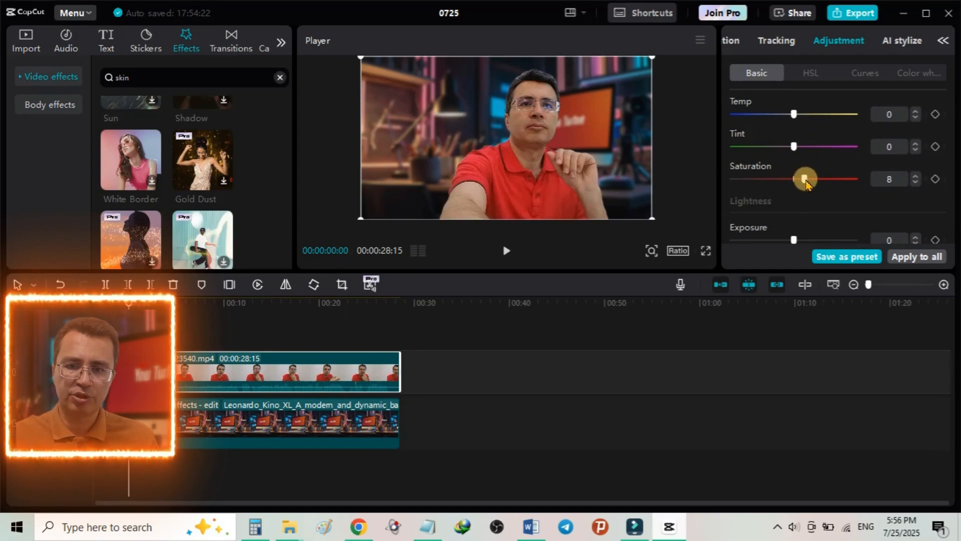
scroll(807, 183, down, 5)
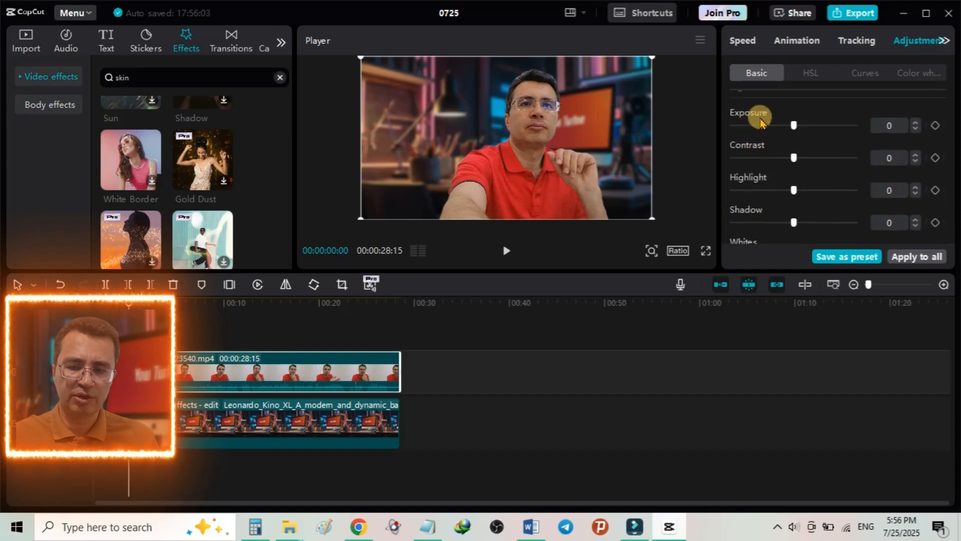
drag(796, 129, 804, 134)
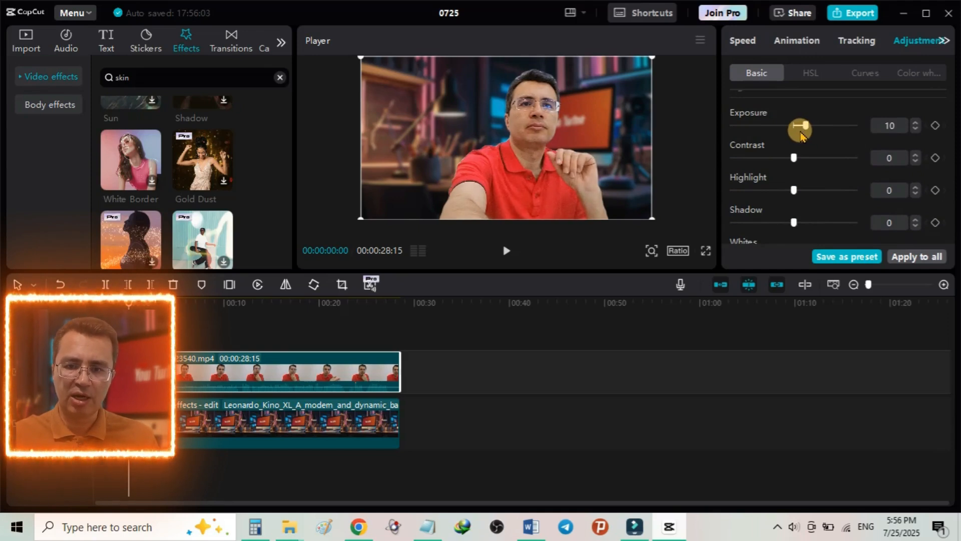
mouse_move(794, 157)
mouse_down()
mouse_move(803, 159)
mouse_move(793, 155)
mouse_up()
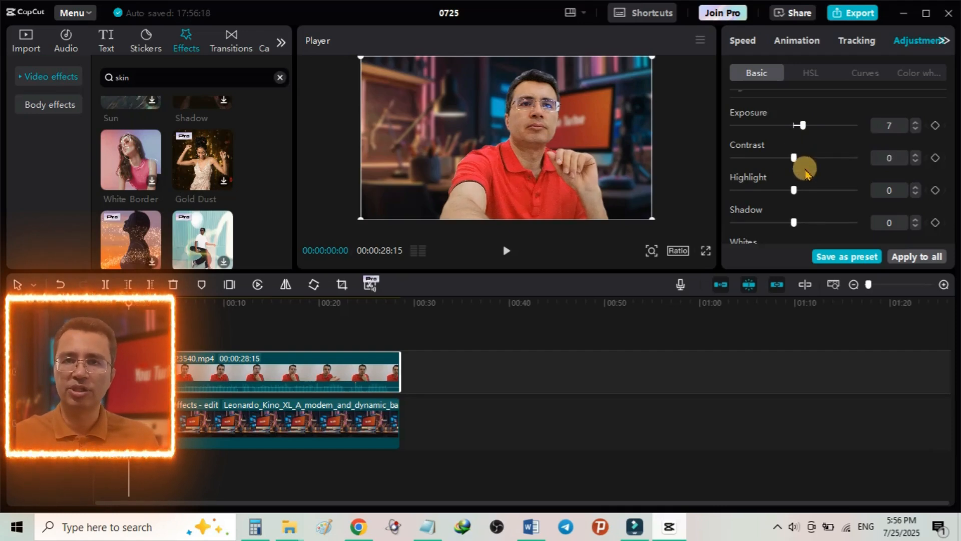
scroll(812, 197, down, 1)
scroll(812, 196, down, 2)
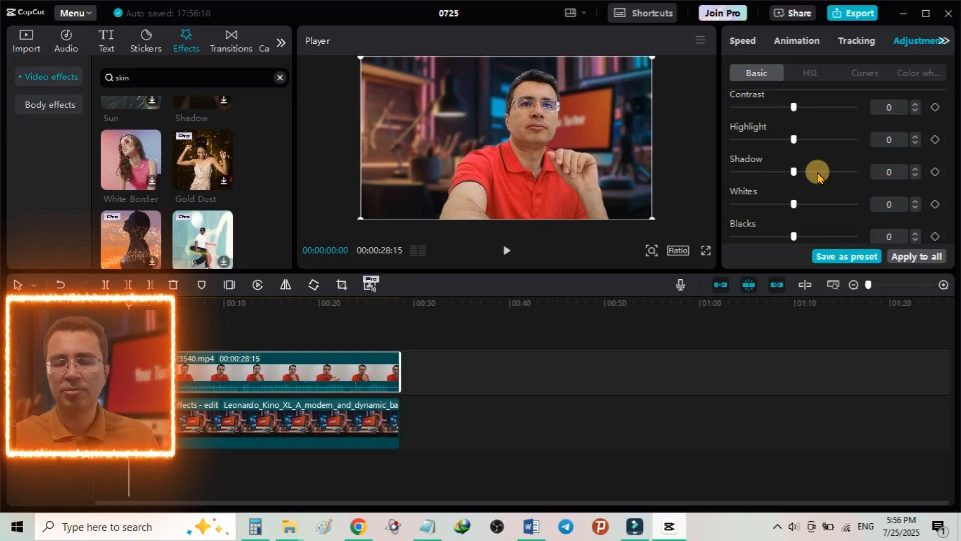
scroll(818, 177, up, 5)
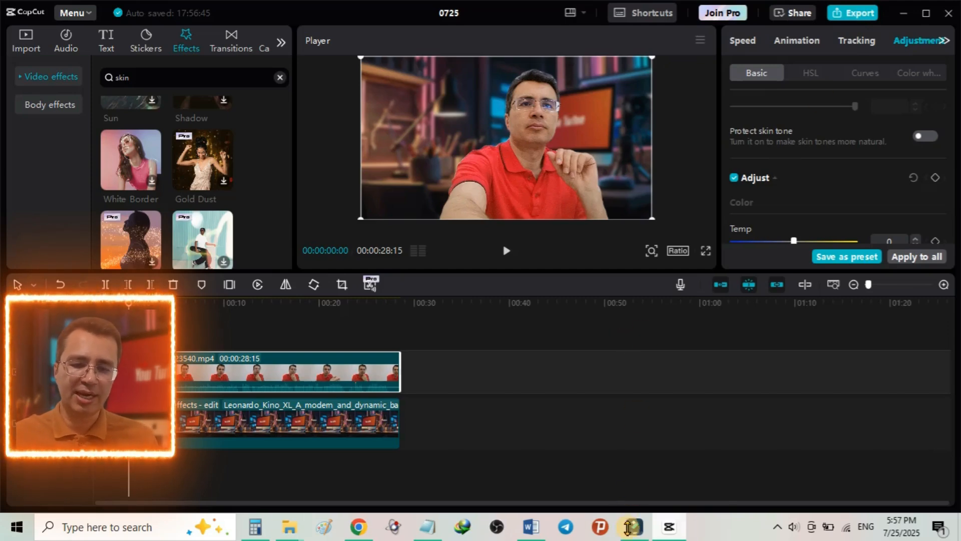
Step: Switch to Filmora to view its export options, and return to CapCut
click(631, 534)
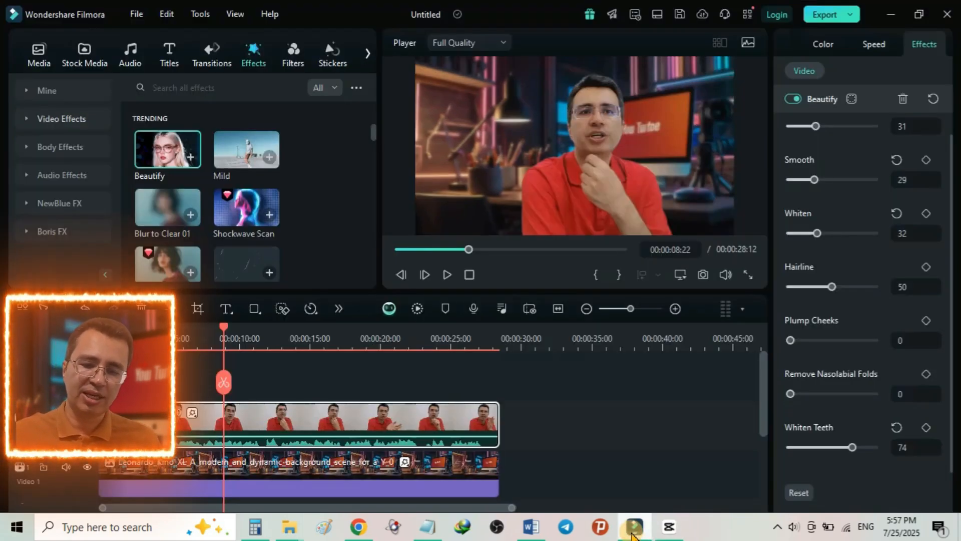
click(850, 15)
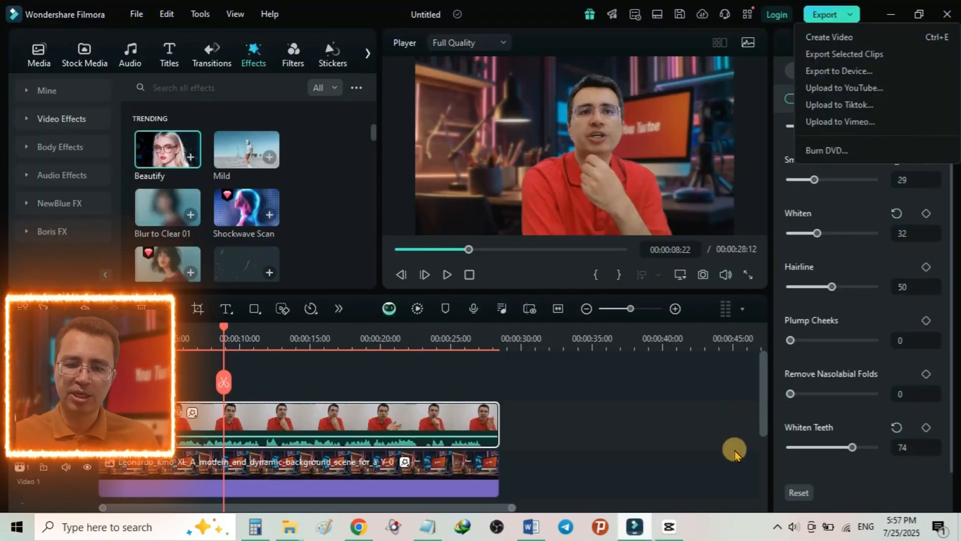
click(670, 533)
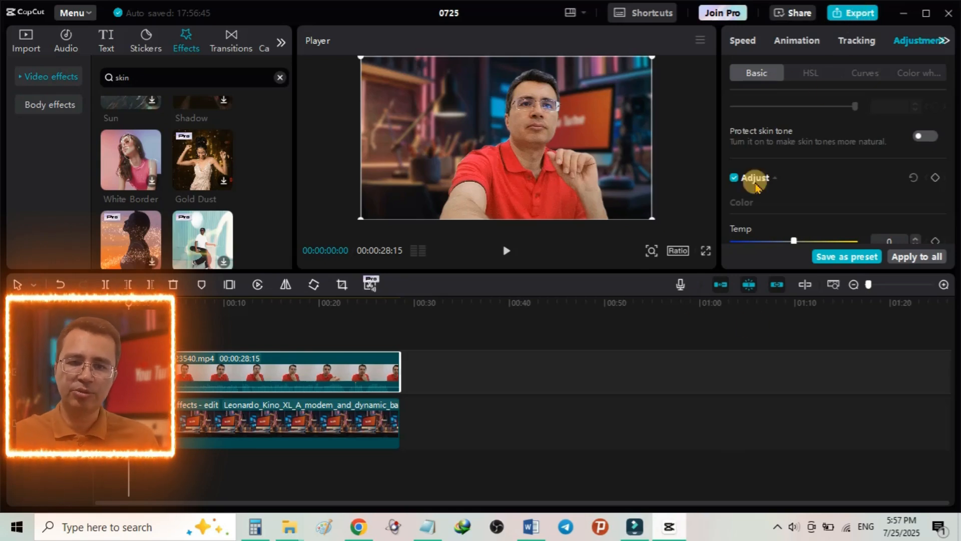